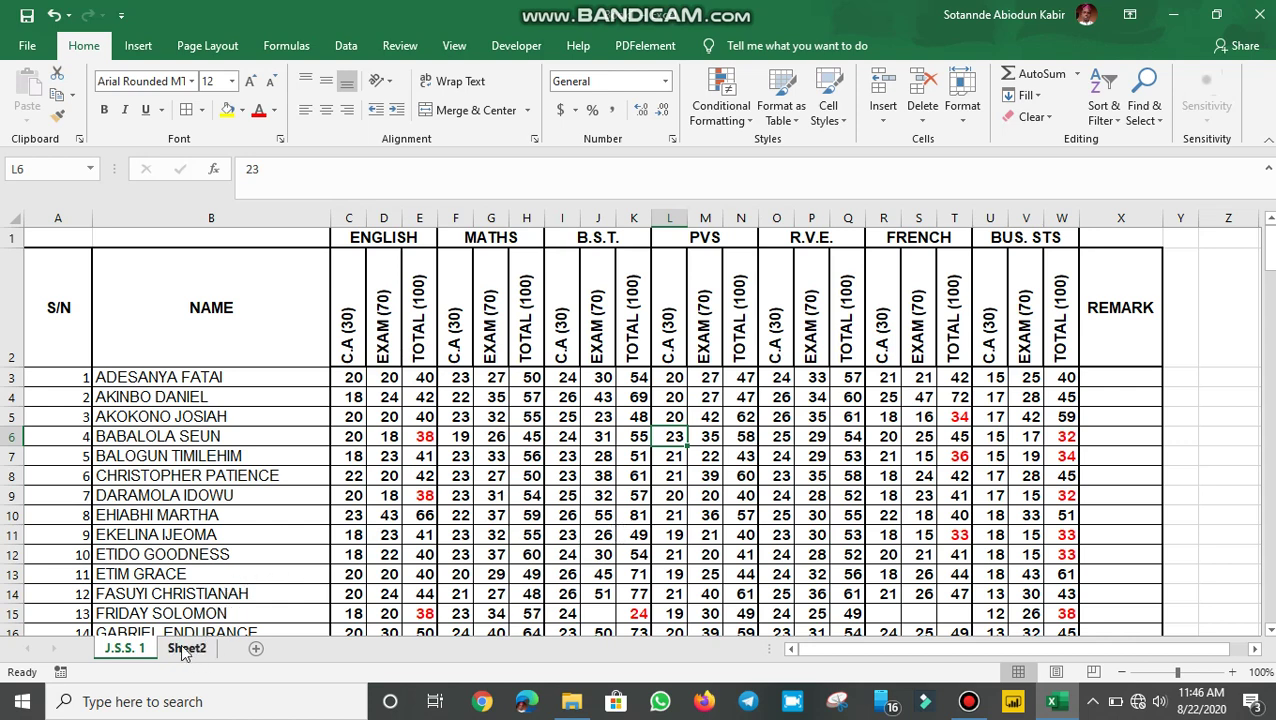
Step: Compare the horizontal score headings on Sheet2 with the vertical headings and totals on the J.S.S. 1 sheet
left_click(183, 650)
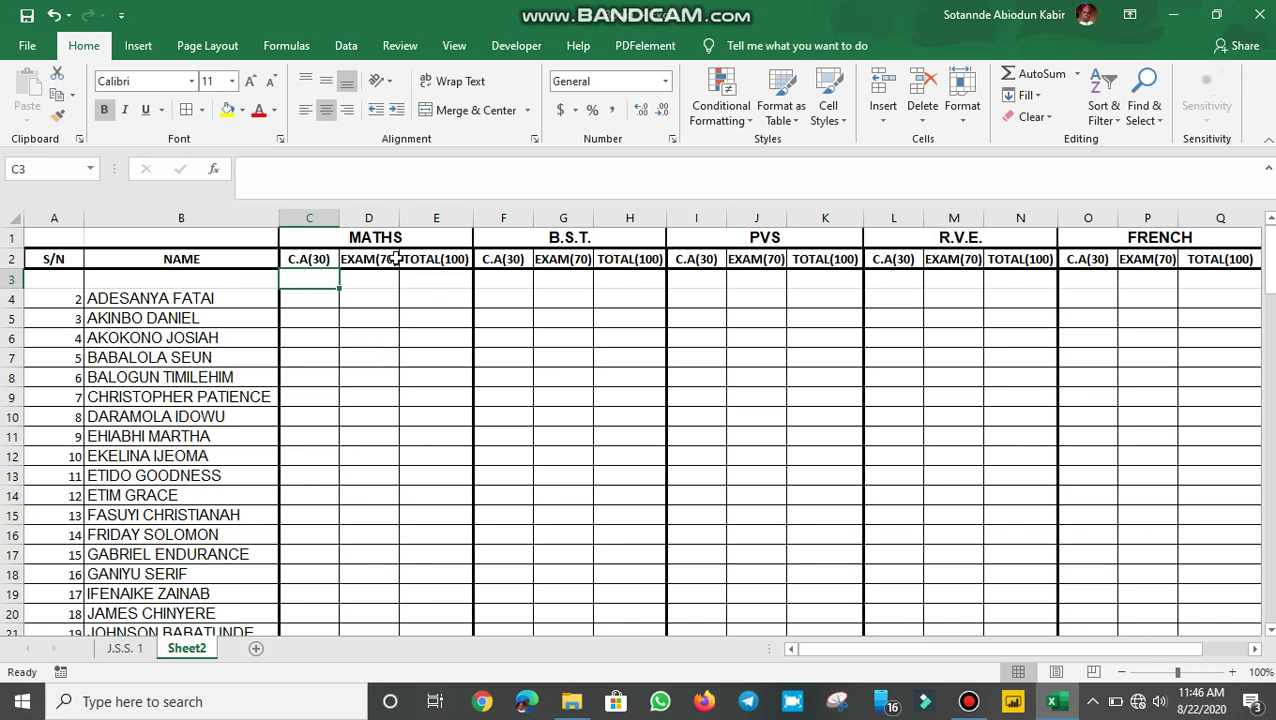
left_click_drag(299, 256, 490, 276)
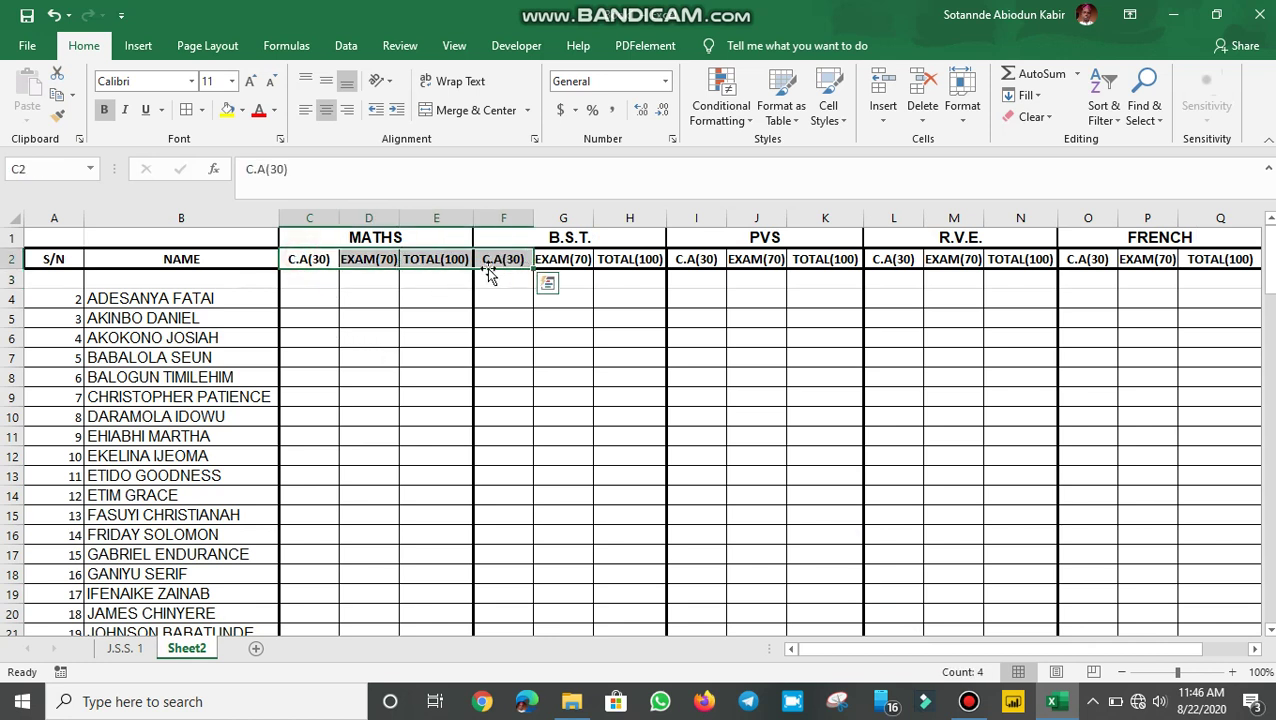
left_click(312, 259)
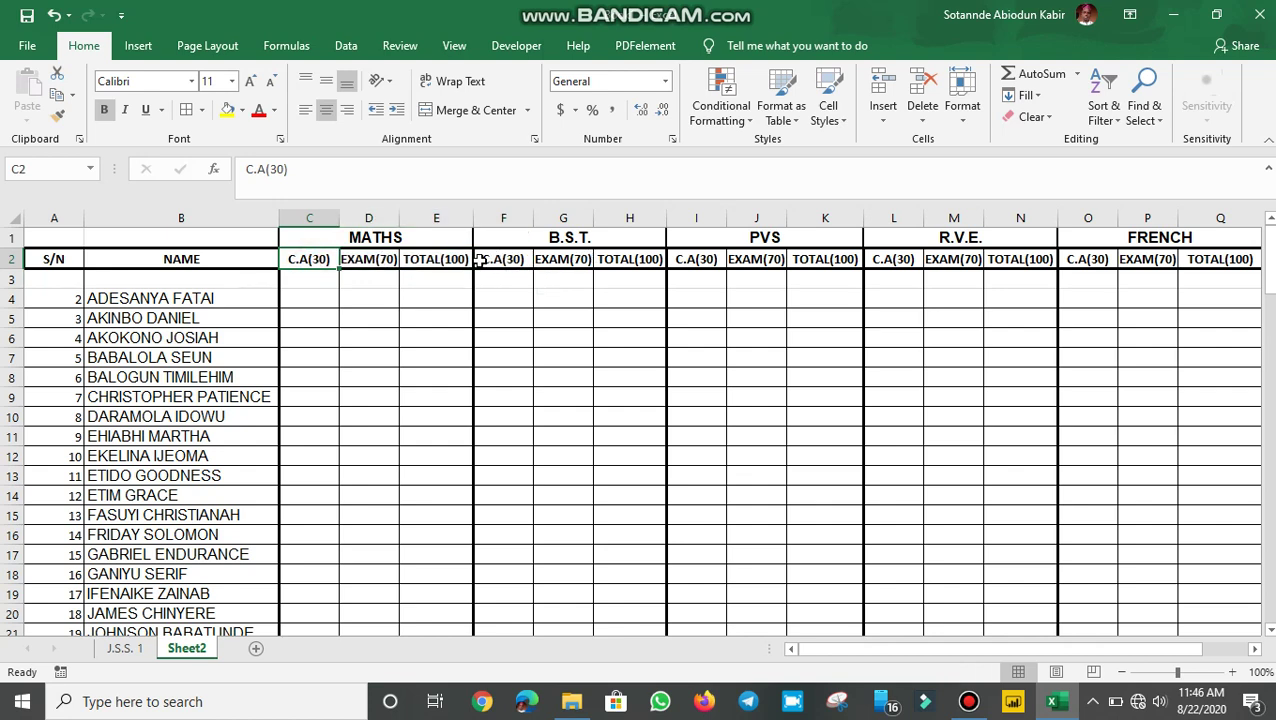
left_click(120, 648)
left_click(396, 313)
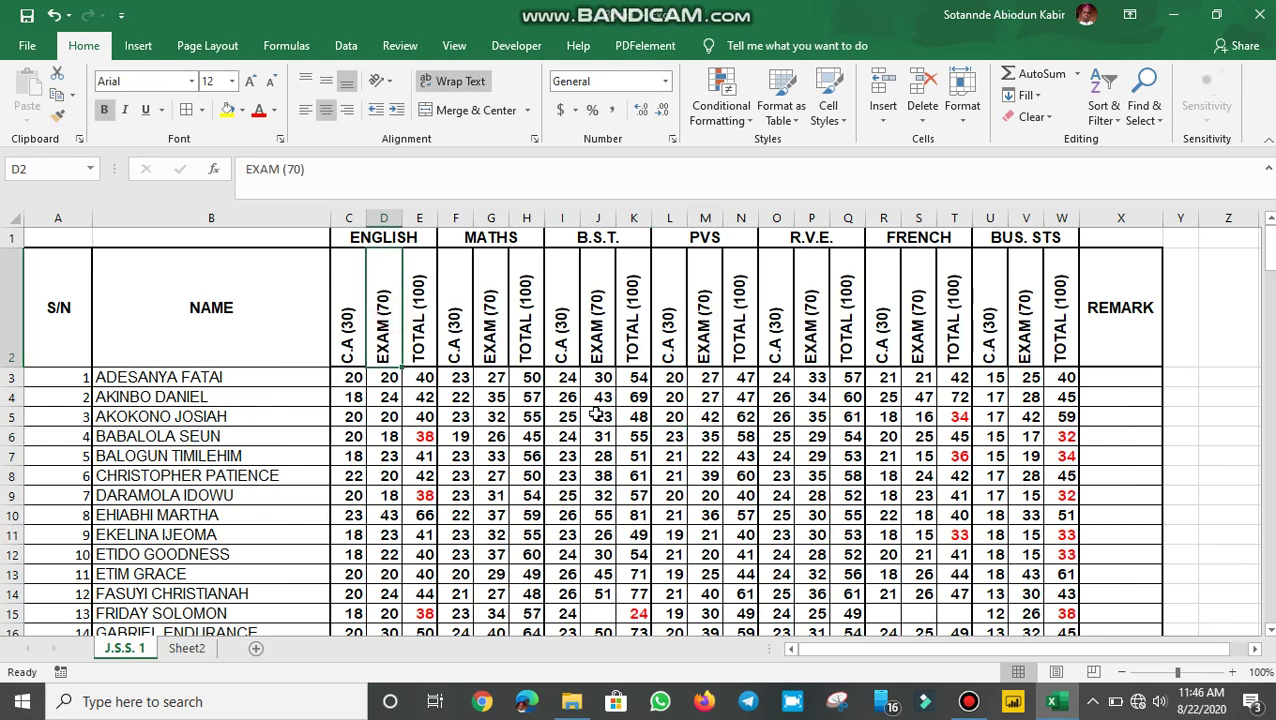
left_click(427, 435)
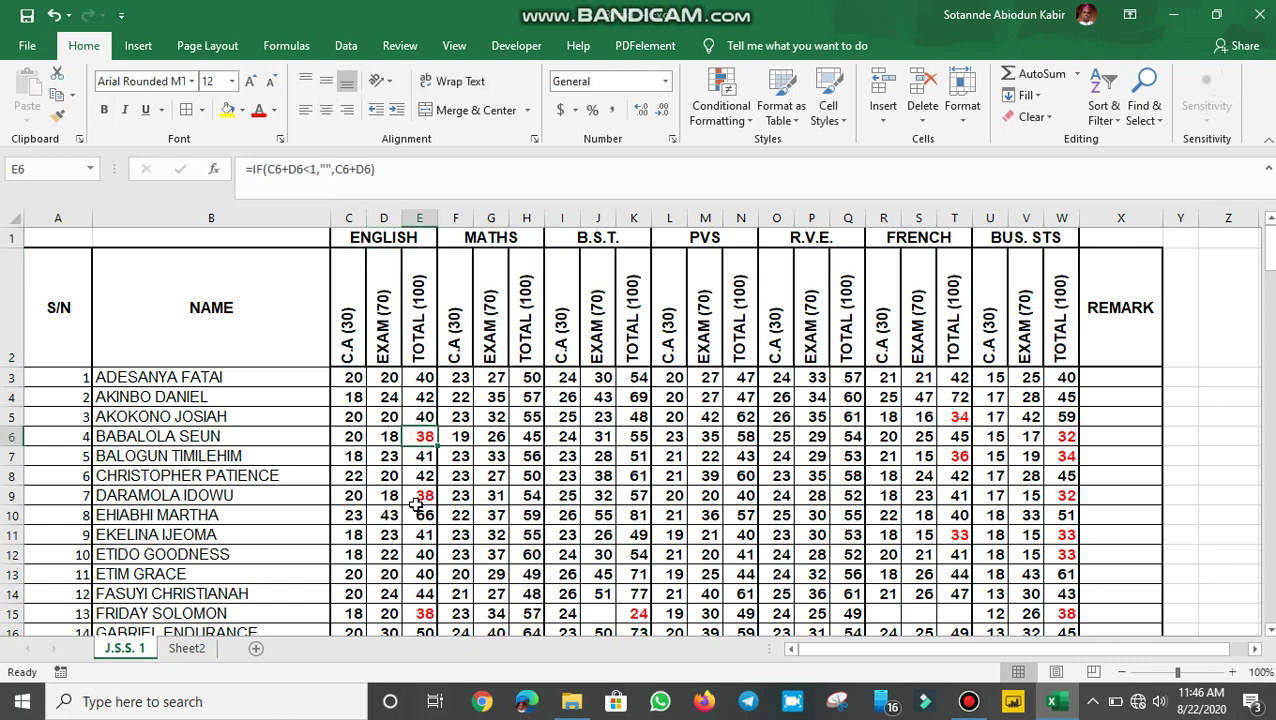
left_click(188, 649)
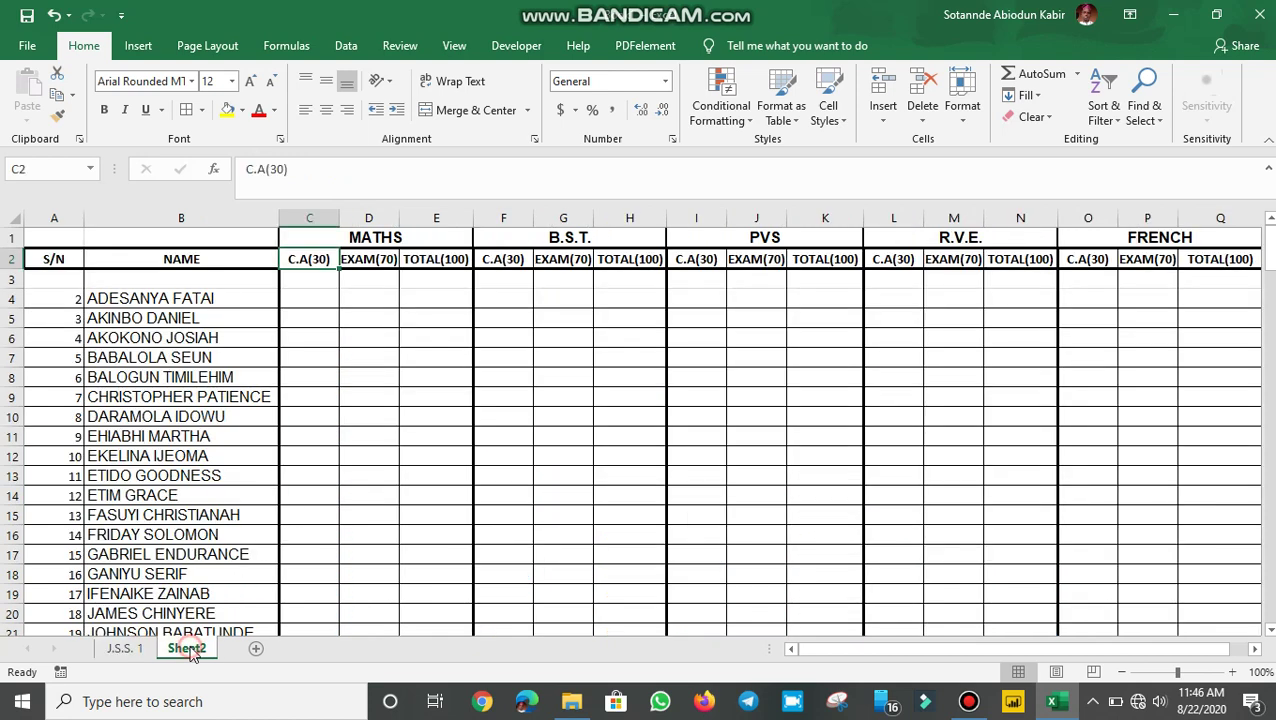
left_click(354, 317)
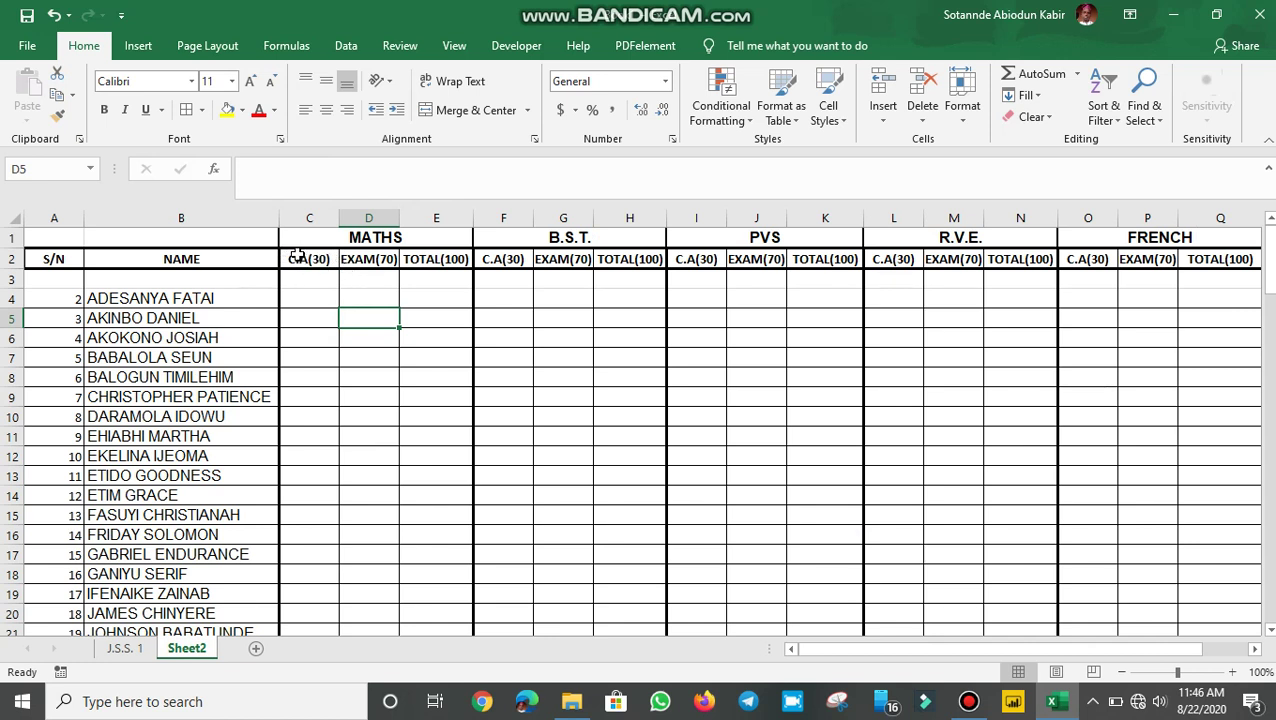
Step: Rotate the C.A, EXAM and TOTAL headings in C2:T2 of Sheet2 to a 90-degree text orientation
left_click_drag(299, 259, 1175, 260)
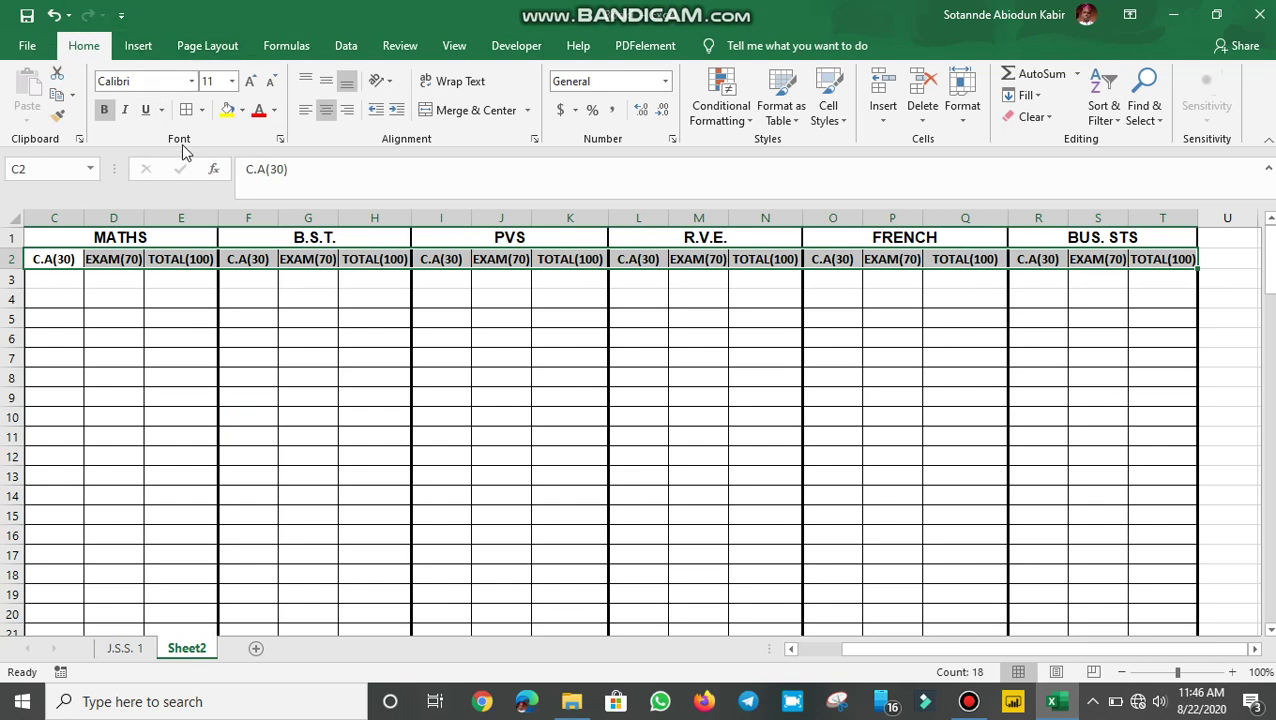
left_click(281, 140)
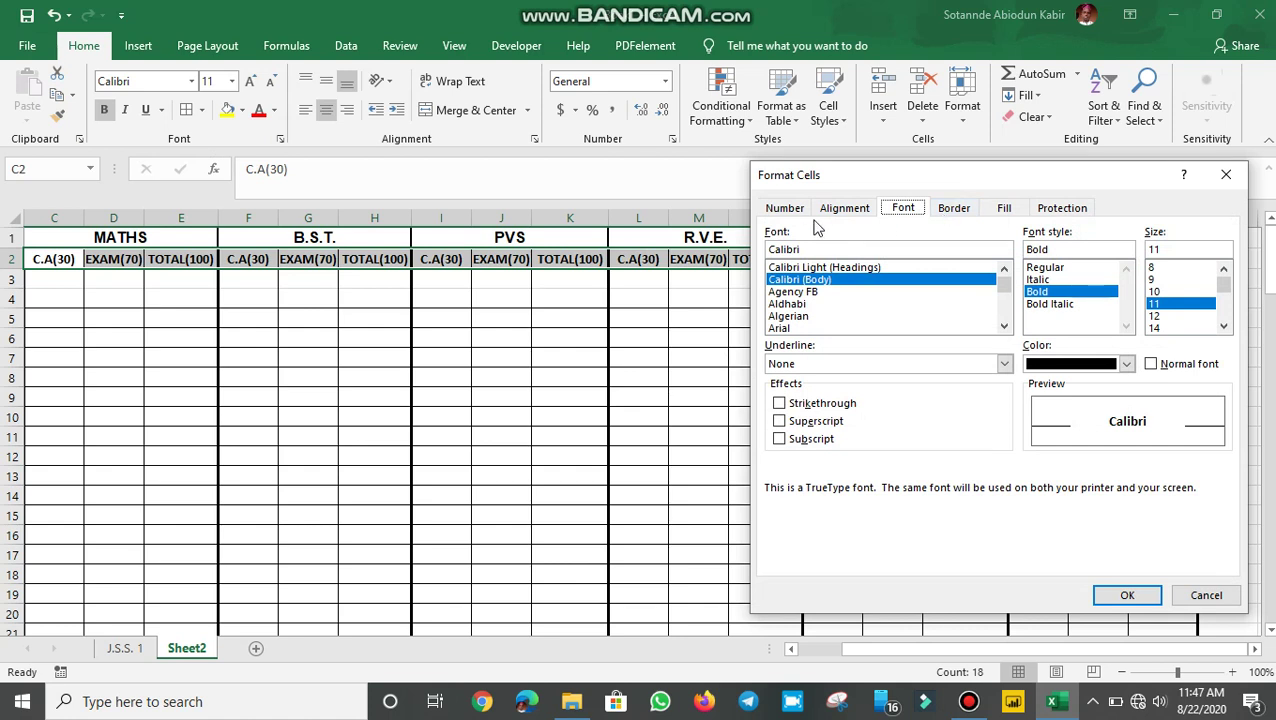
left_click(842, 208)
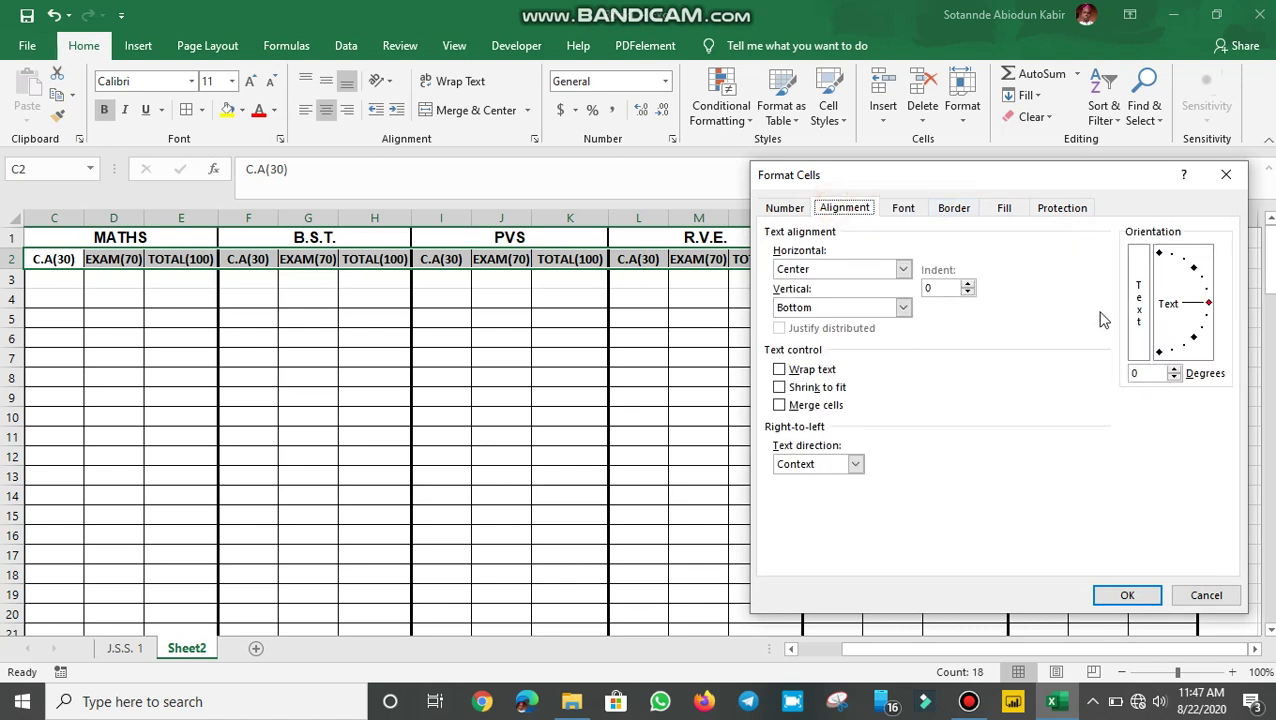
left_click(1209, 304)
left_click(1160, 256)
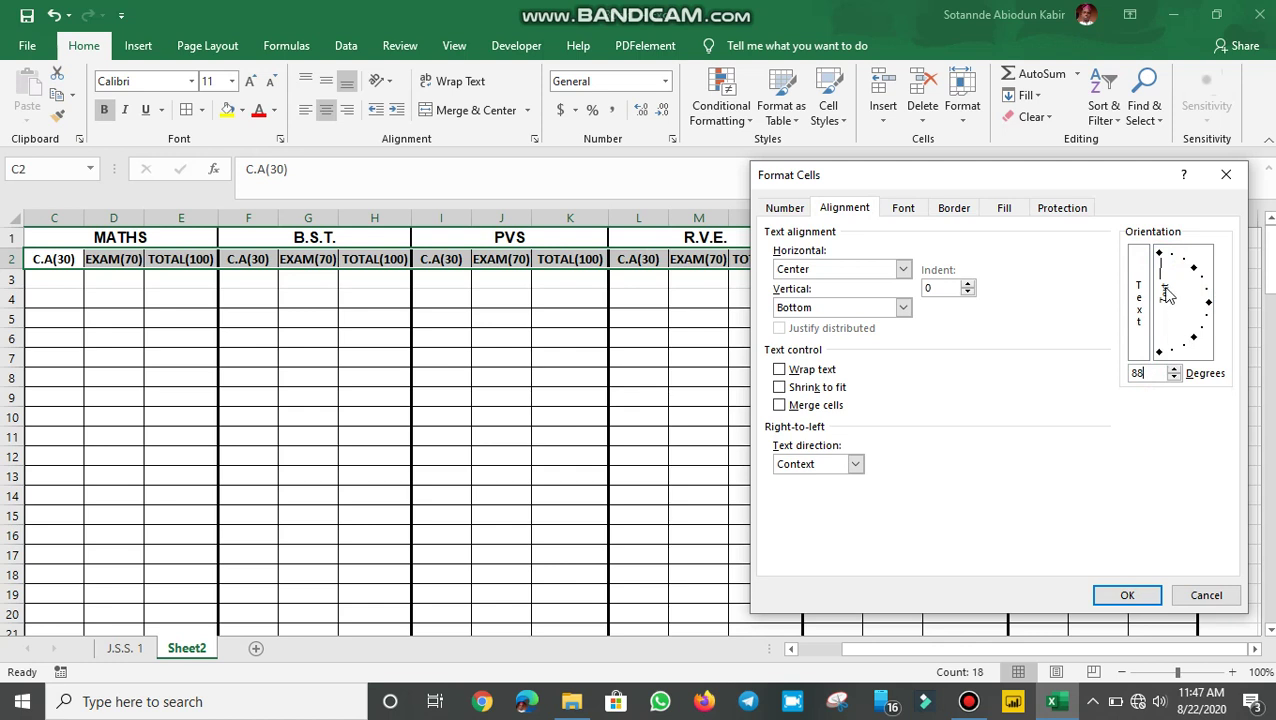
left_click(1159, 253)
left_click(1156, 373)
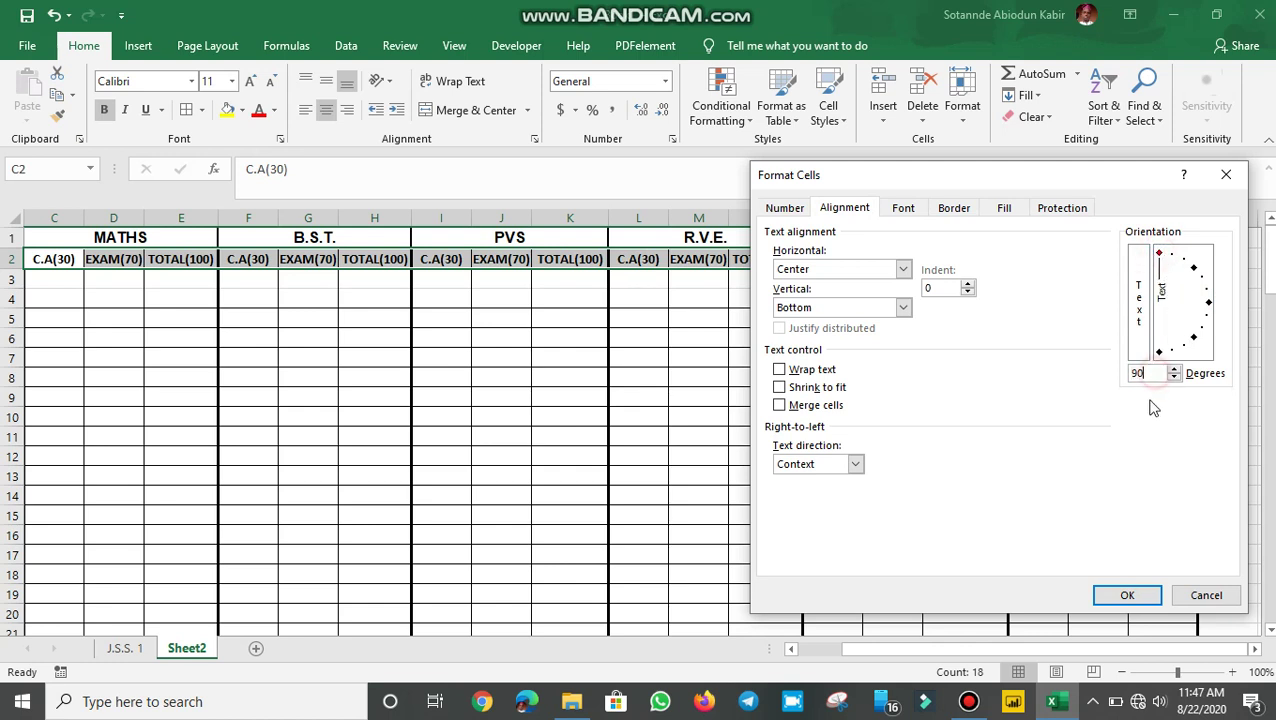
left_click(1127, 594)
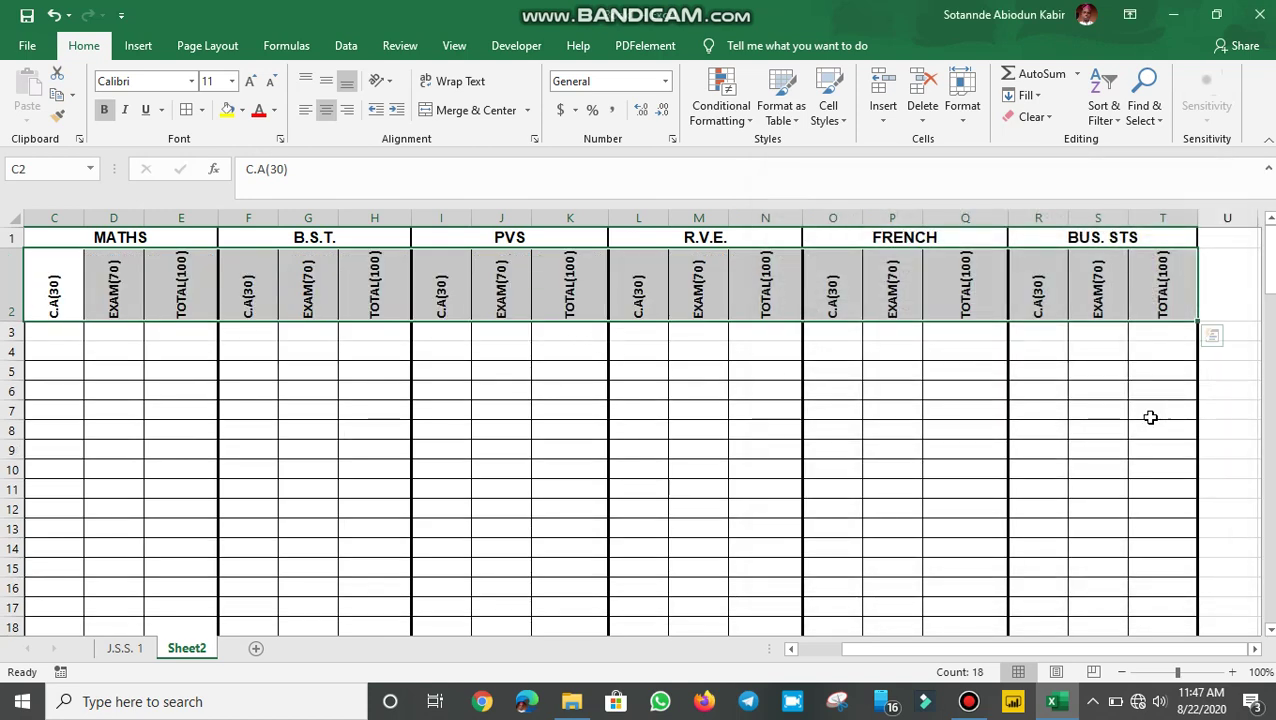
Step: Auto-fit the widths of columns C to T to their rotated headings
left_click_drag(1108, 652, 930, 617)
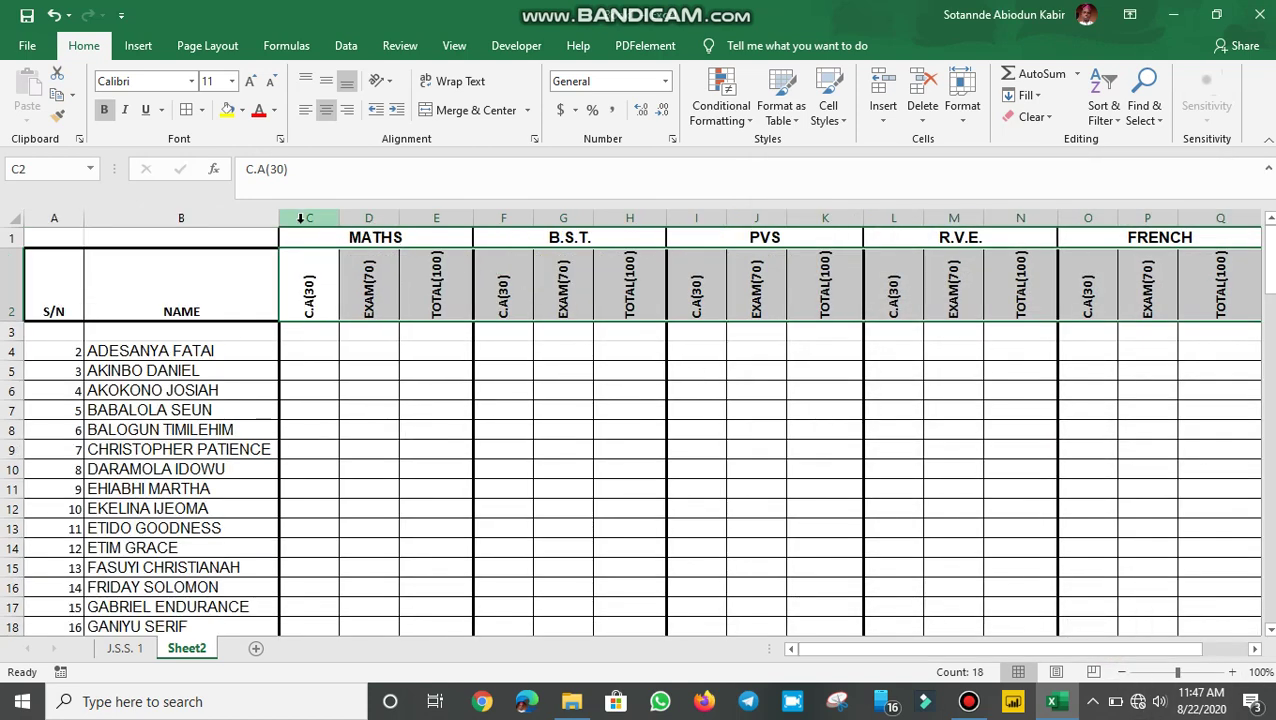
left_click_drag(299, 212, 1152, 355)
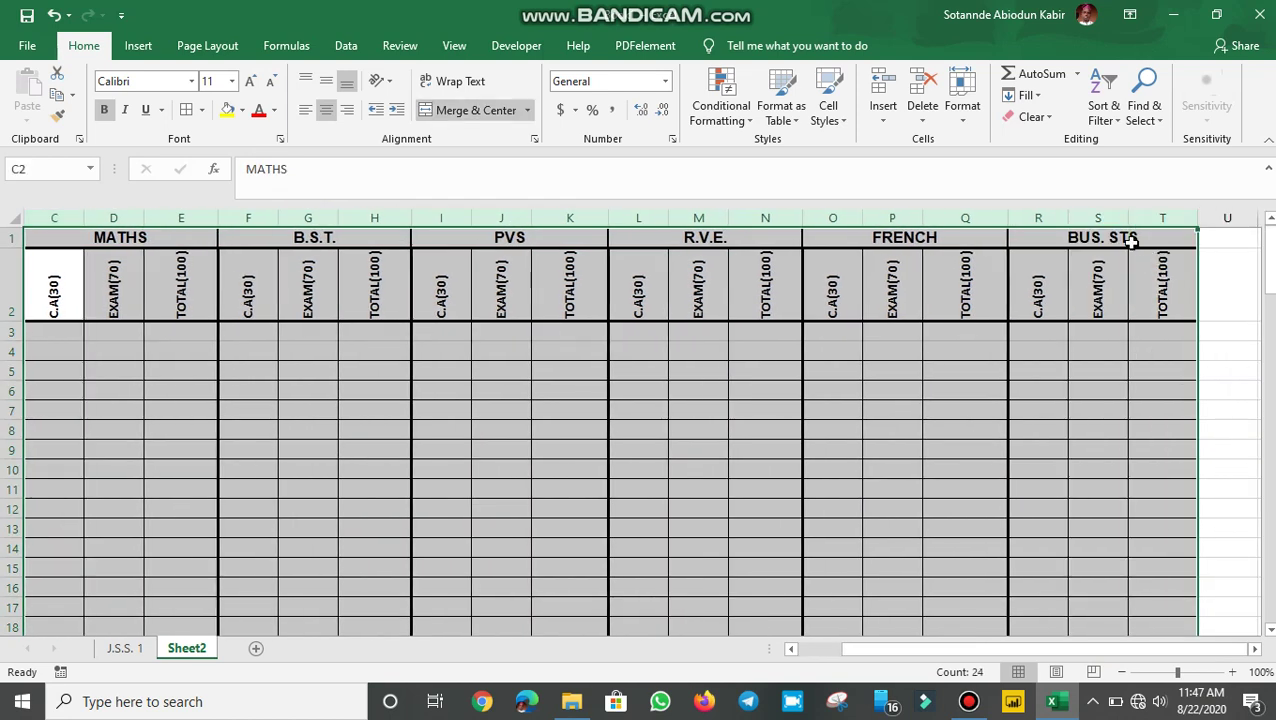
double_click(1132, 216)
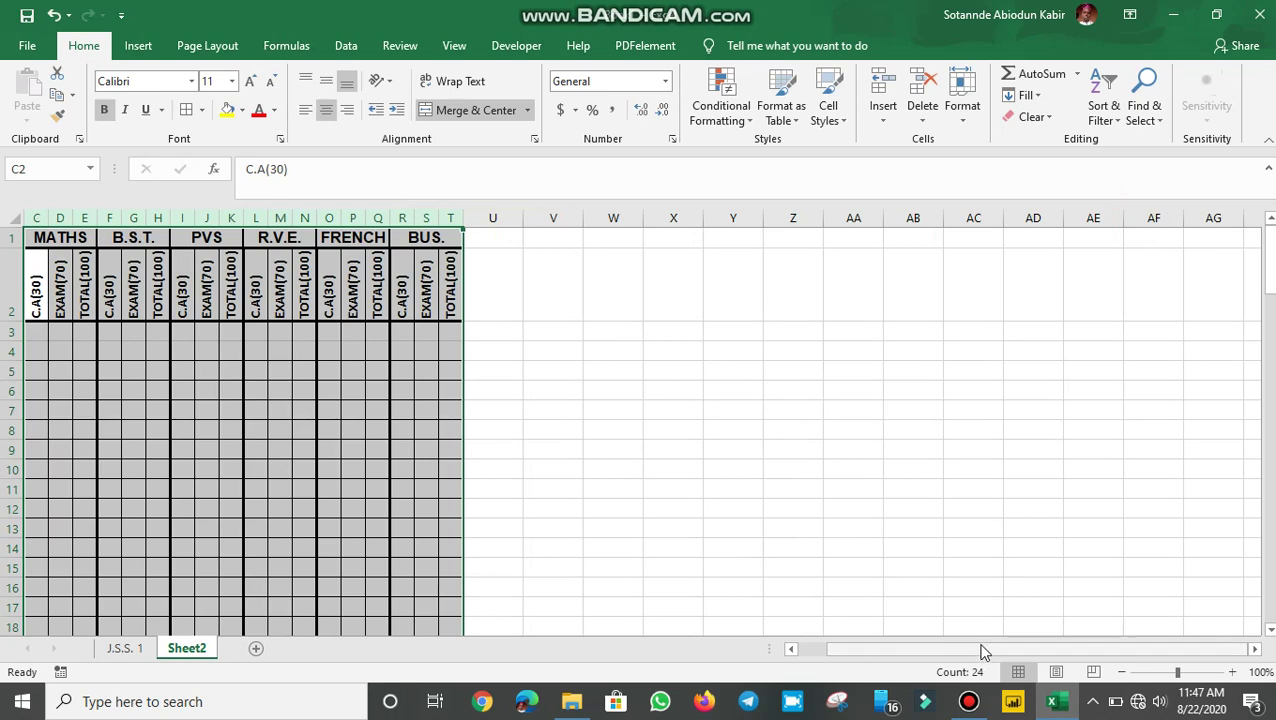
left_click_drag(981, 648, 769, 607)
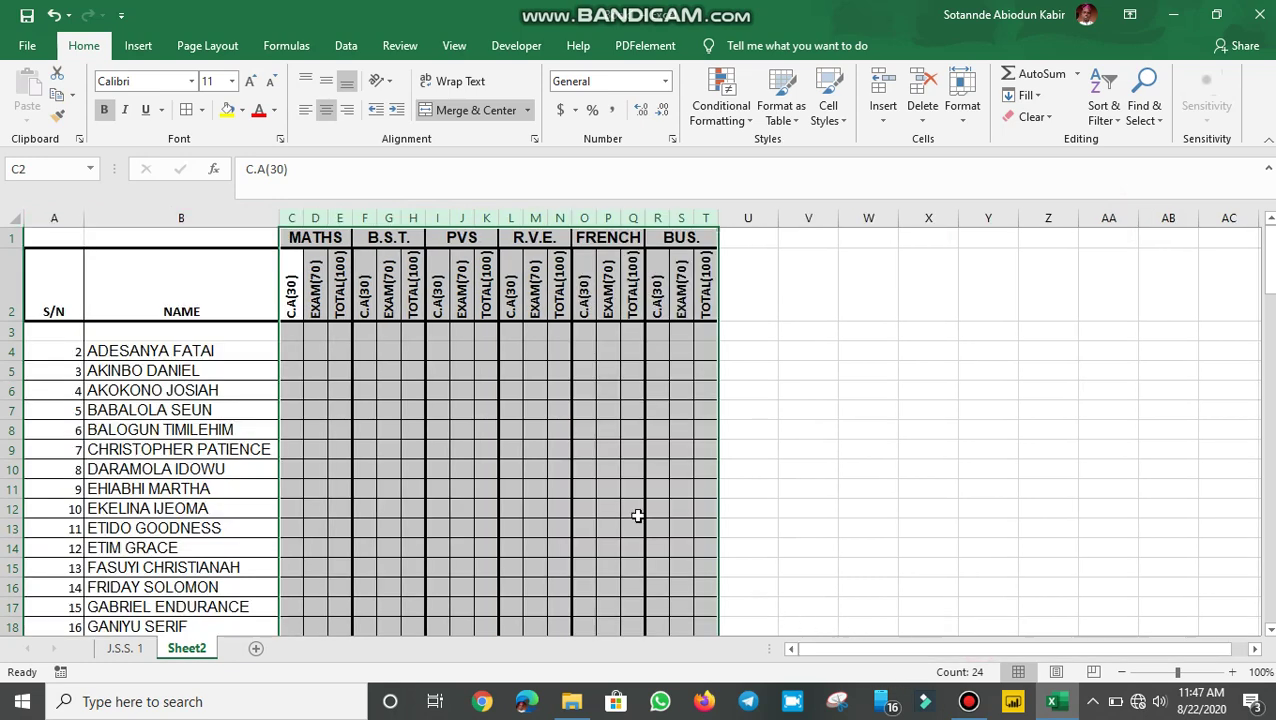
left_click(325, 391)
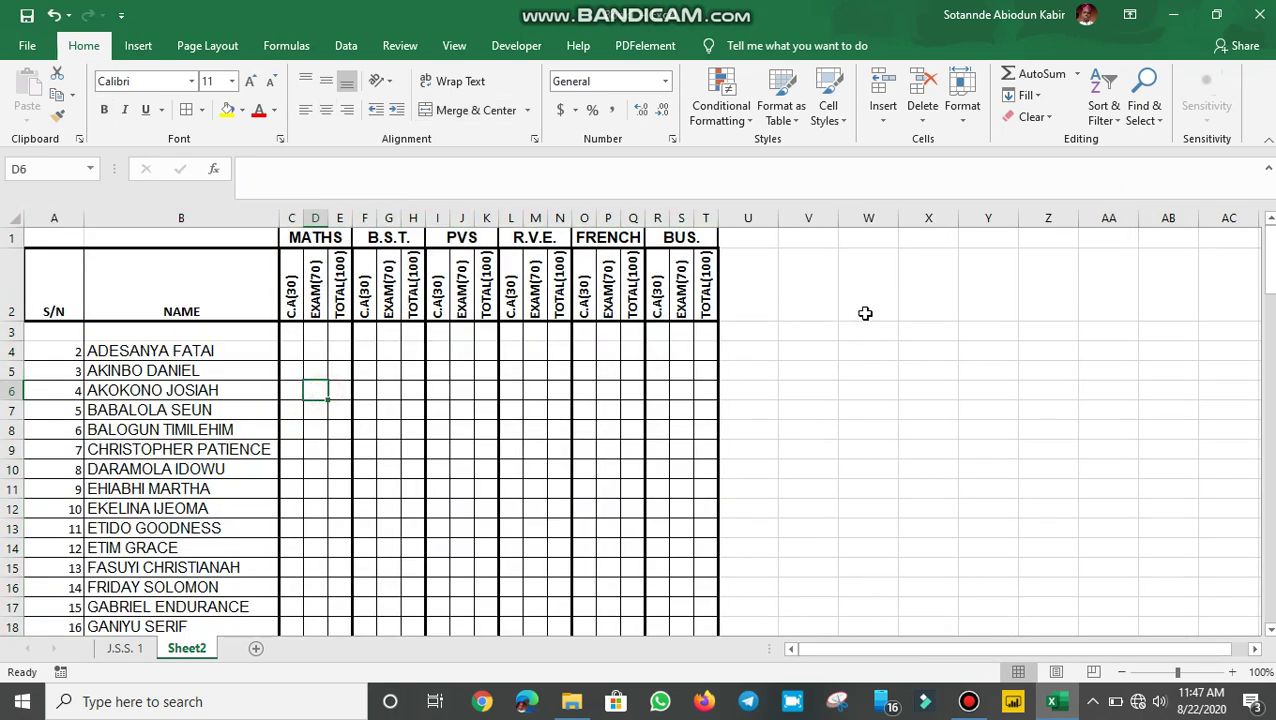
Step: Check the last heading on the J.S.S. 1 sheet and enter REMARK in cell U2 of Sheet2
left_click(122, 648)
left_click(1104, 318)
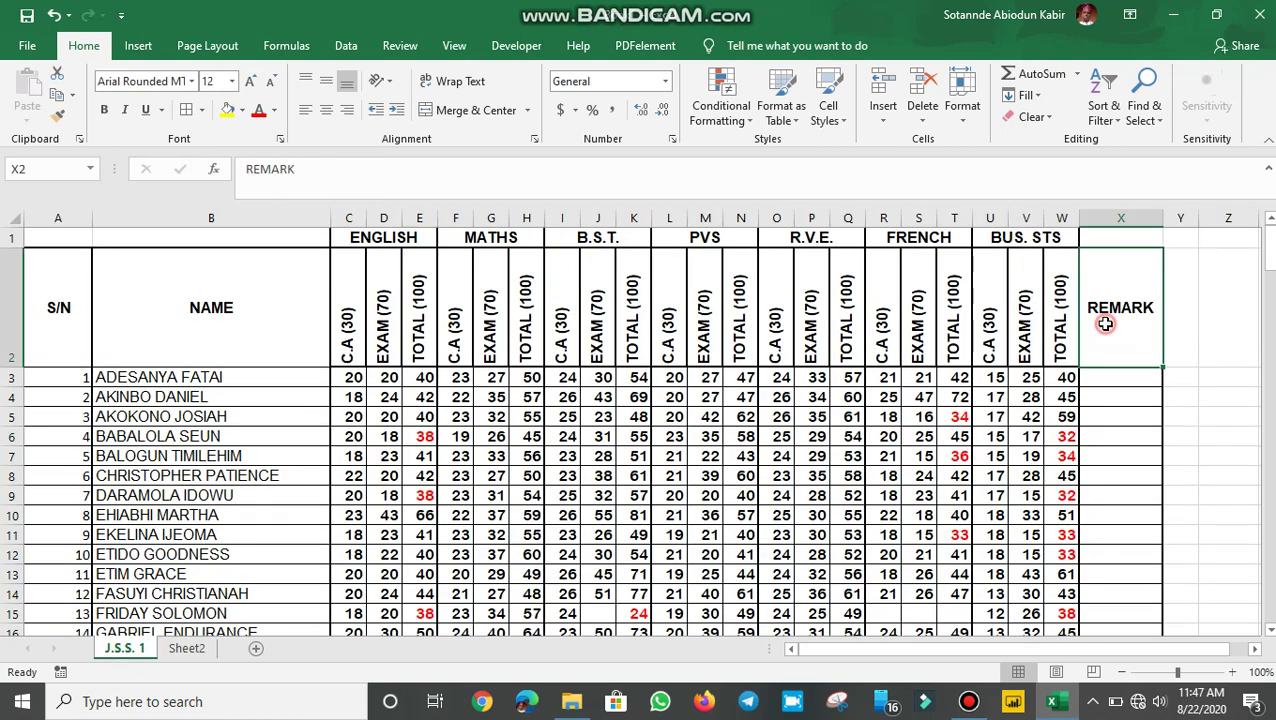
left_click(190, 656)
left_click(765, 305)
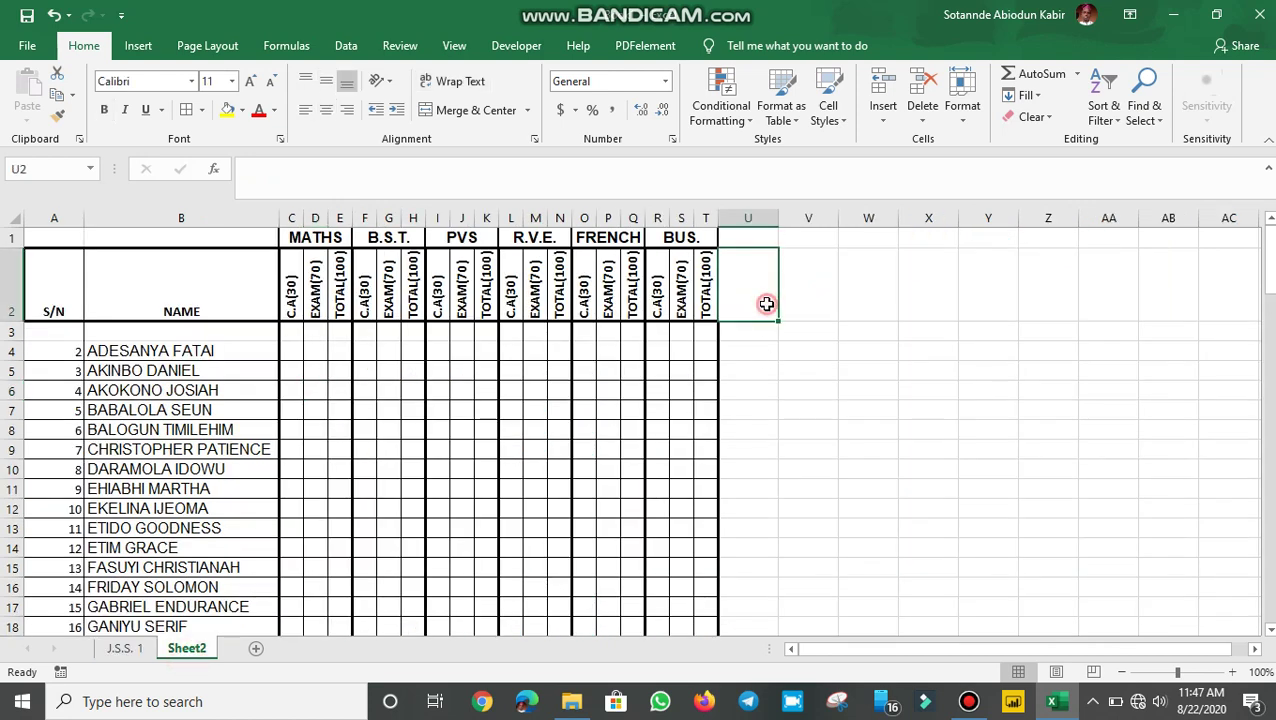
type("REMARK")
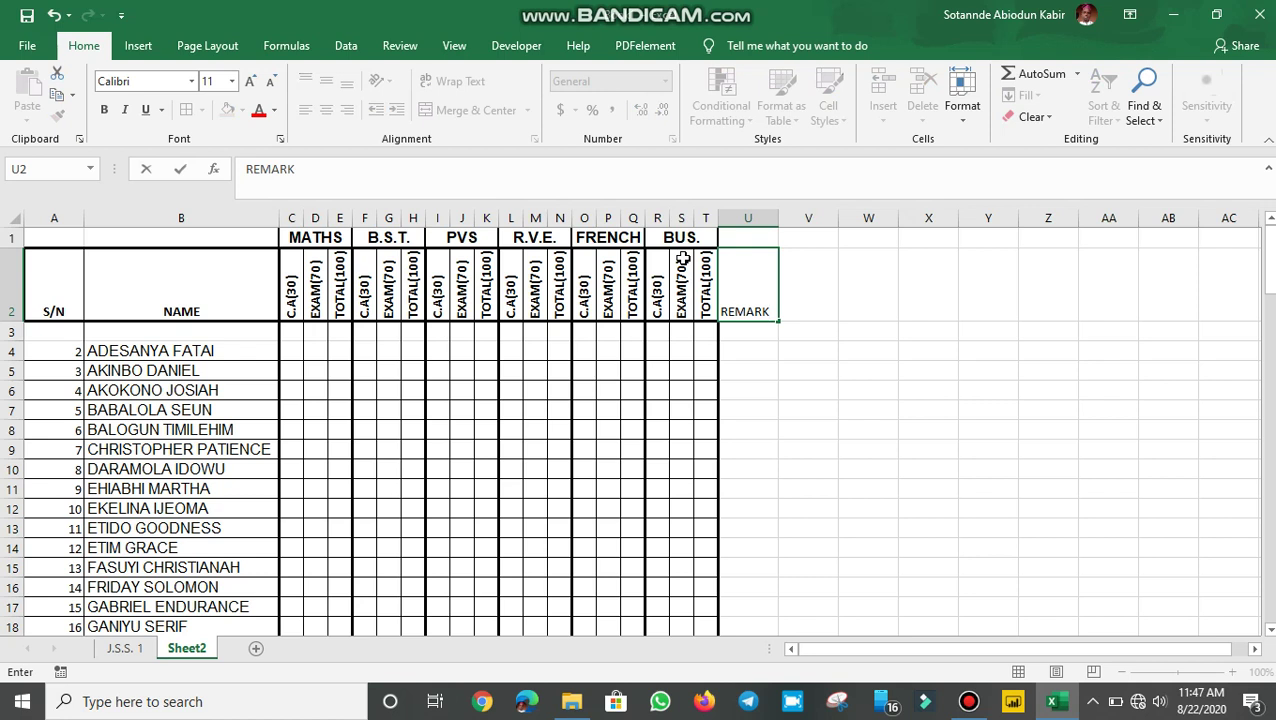
left_click(782, 391)
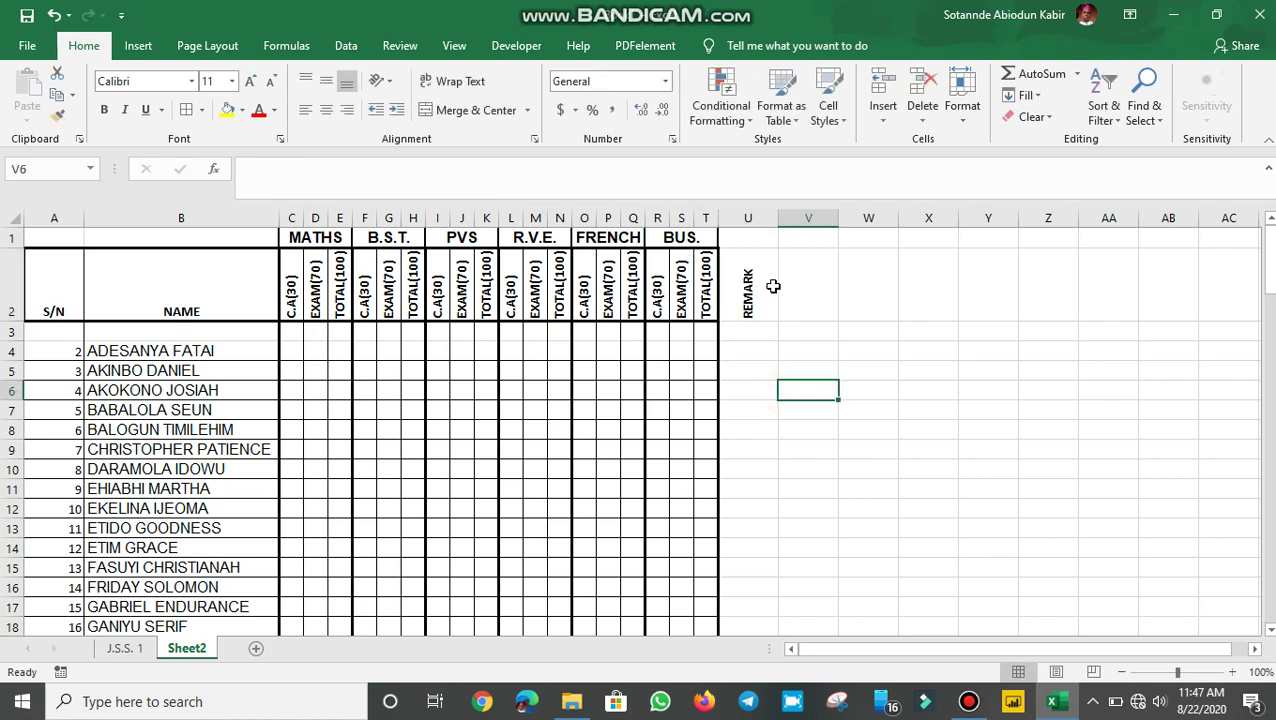
Step: Apply all borders and a thick outside border to the REMARK column, cells U2:U24
left_click(710, 292)
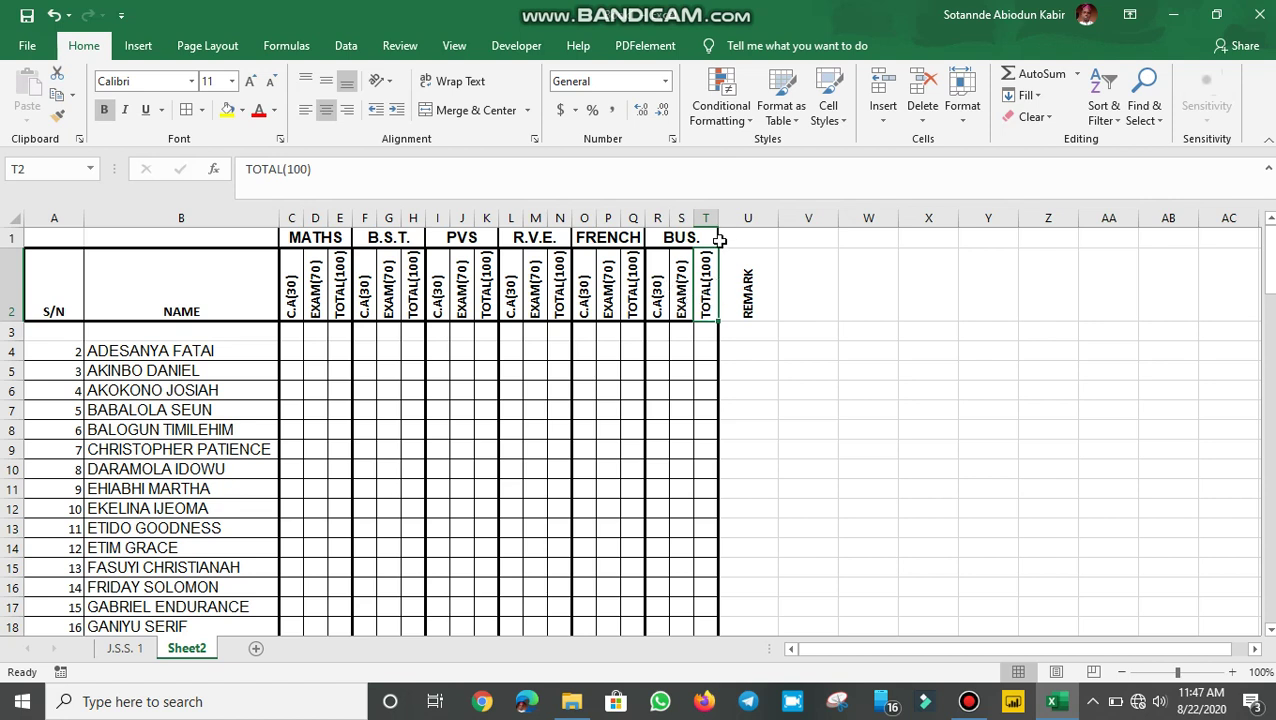
left_click(748, 283)
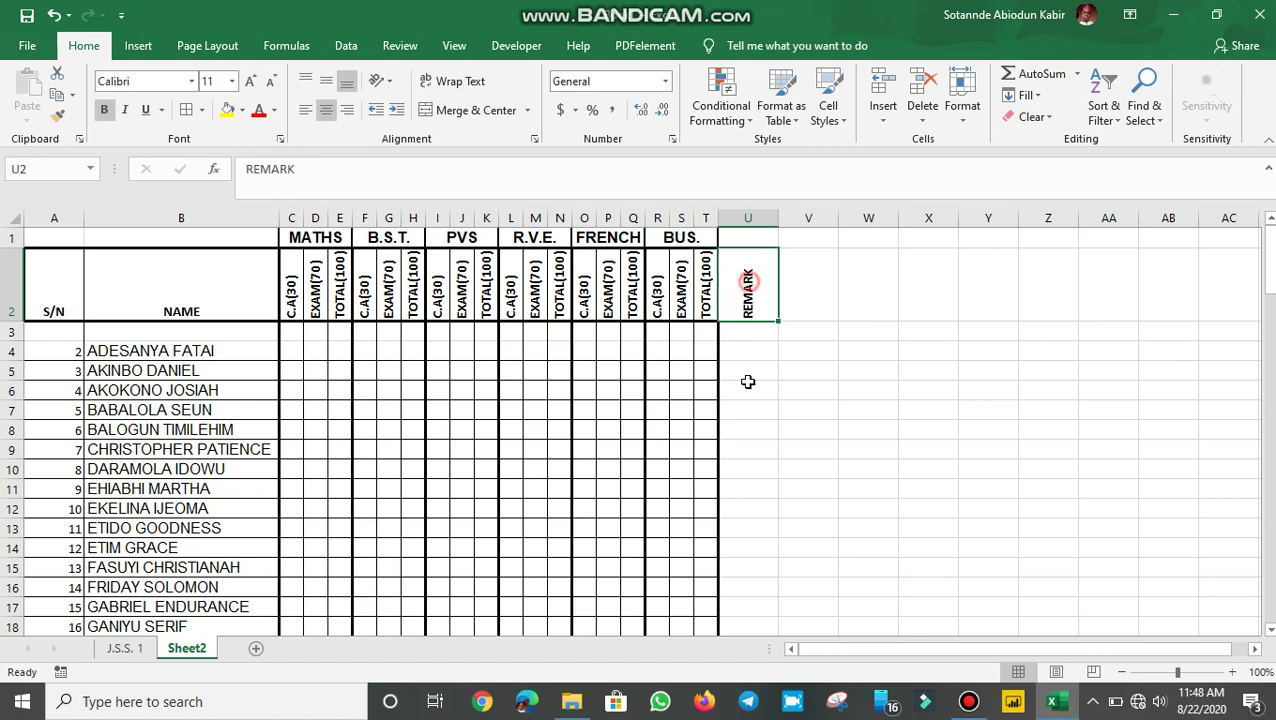
left_click_drag(748, 381, 763, 532)
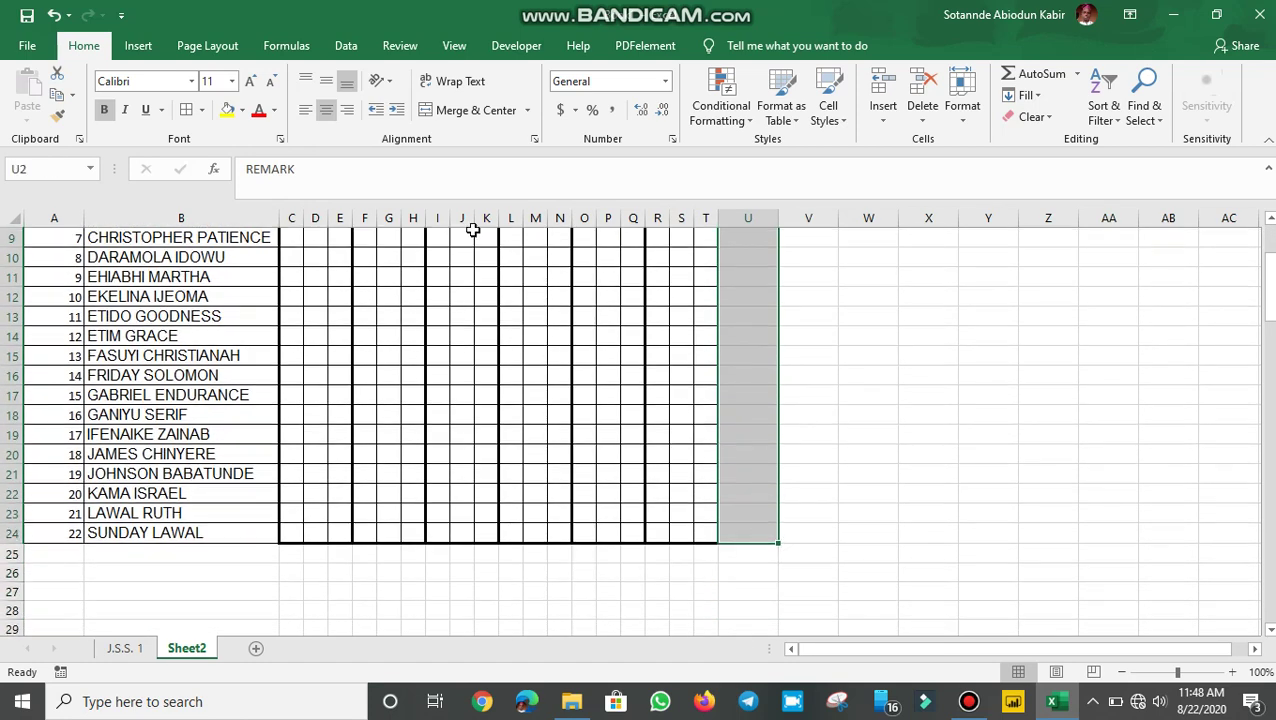
left_click(202, 109)
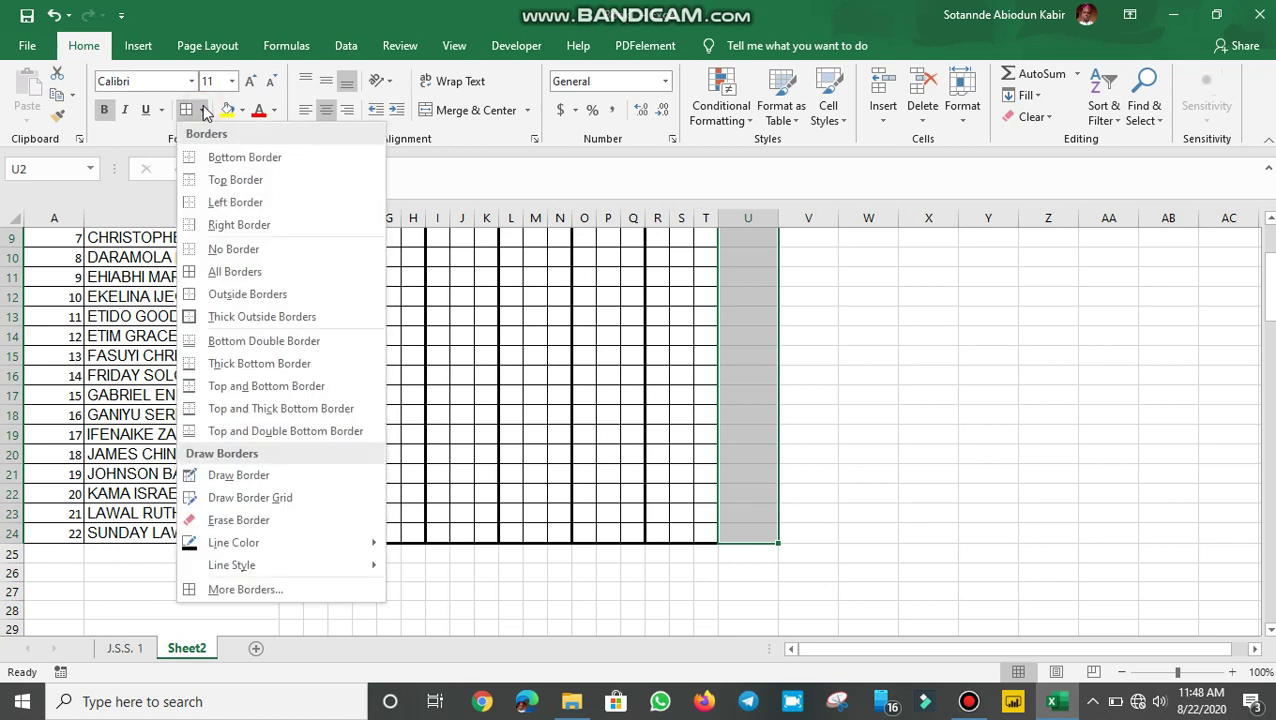
left_click(222, 272)
scroll(214, 265, "up", 3)
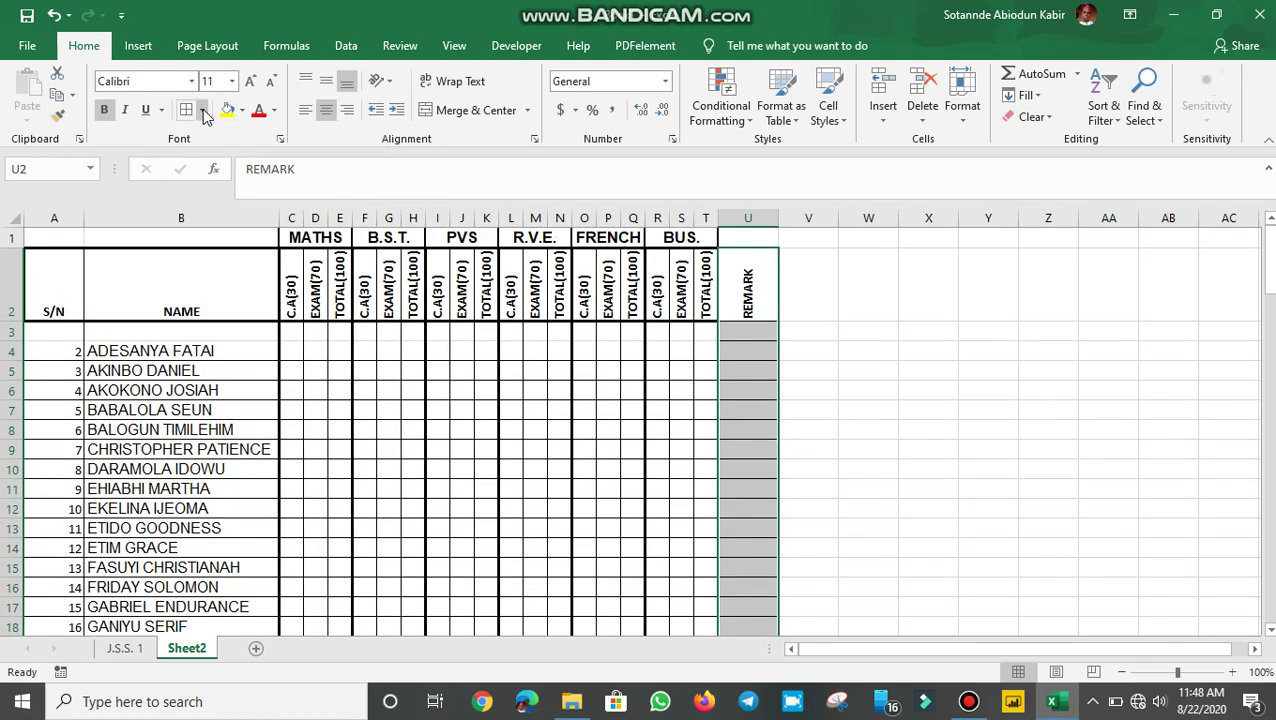
left_click(202, 109)
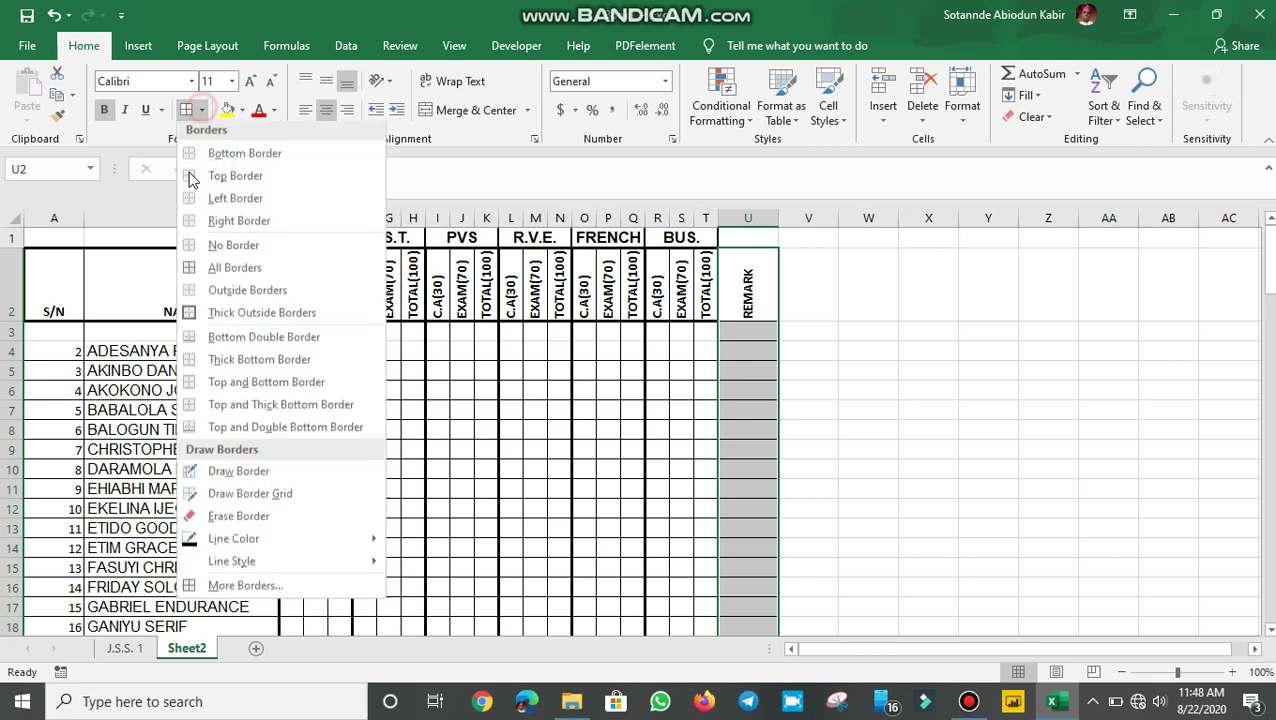
left_click(256, 313)
left_click(749, 443)
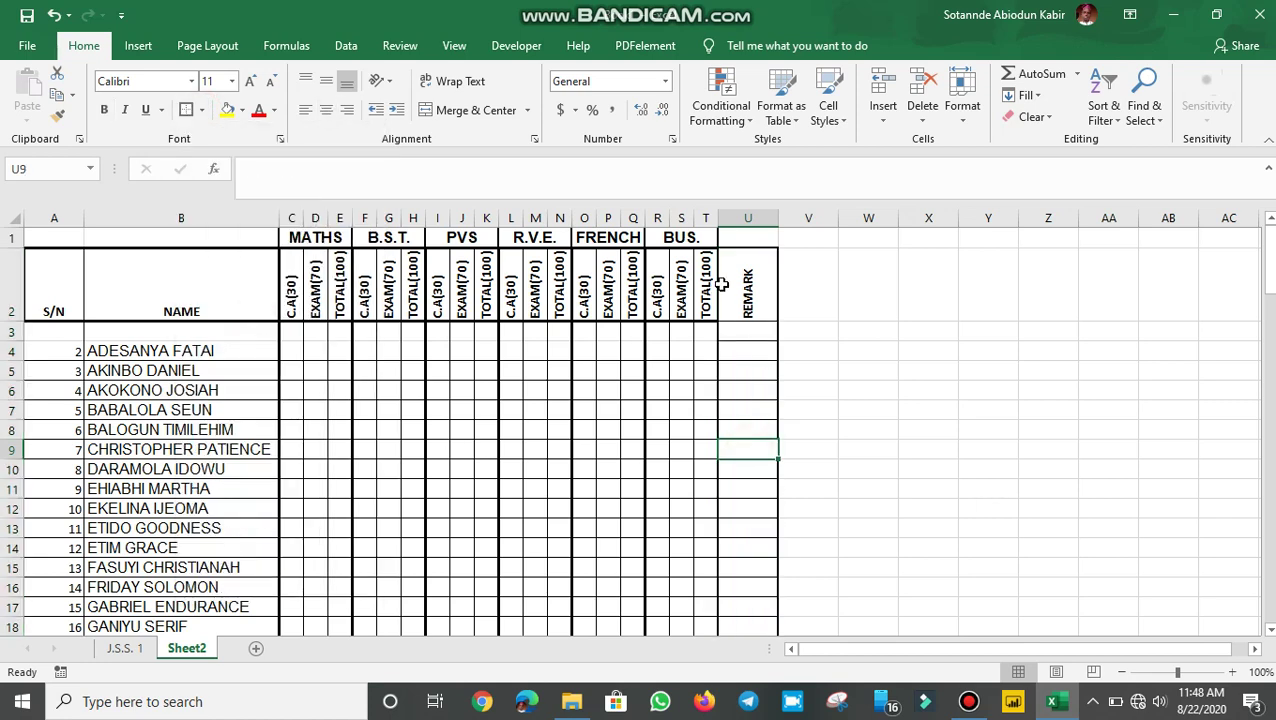
left_click(721, 285)
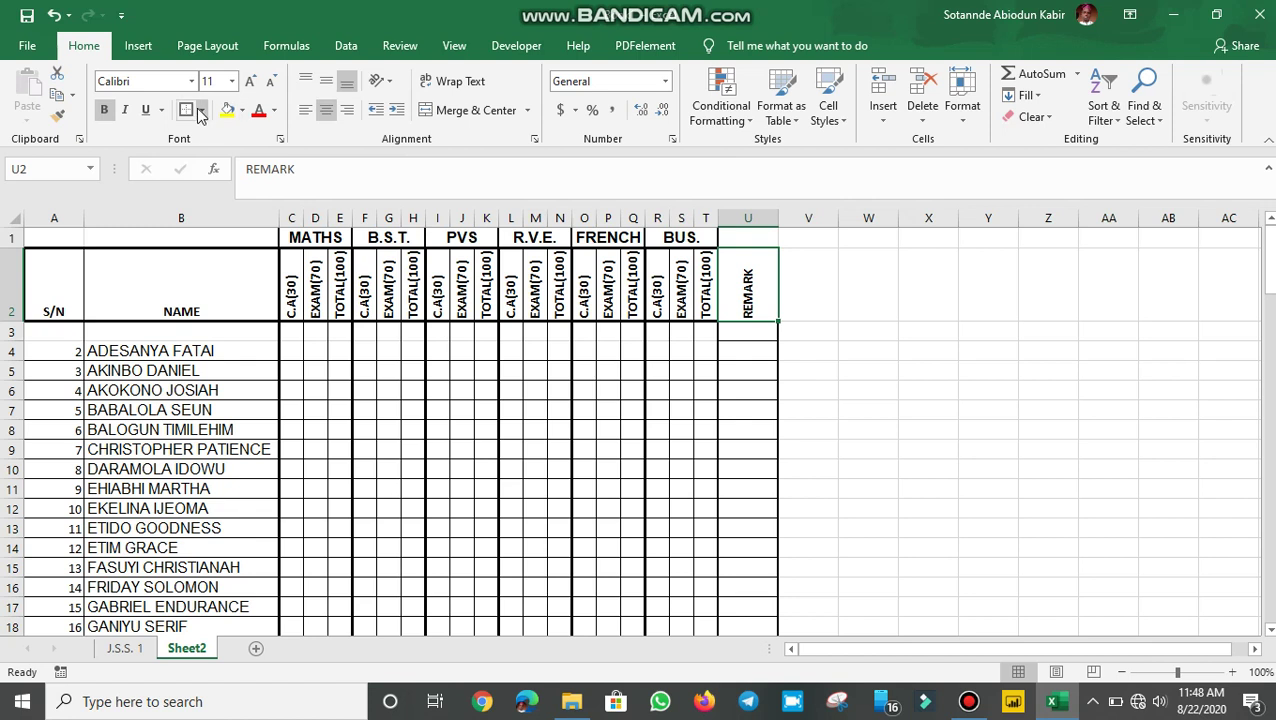
left_click(485, 412)
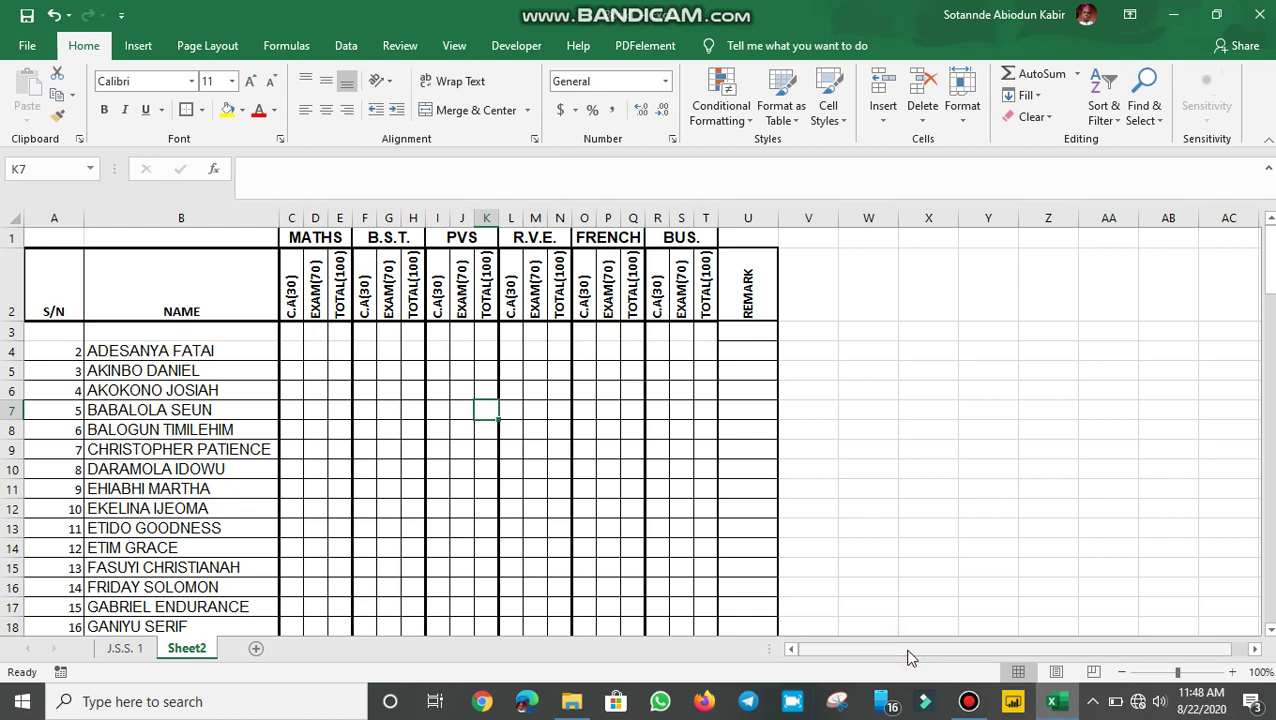
left_click_drag(290, 331, 336, 464)
left_click(403, 490)
left_click(442, 471)
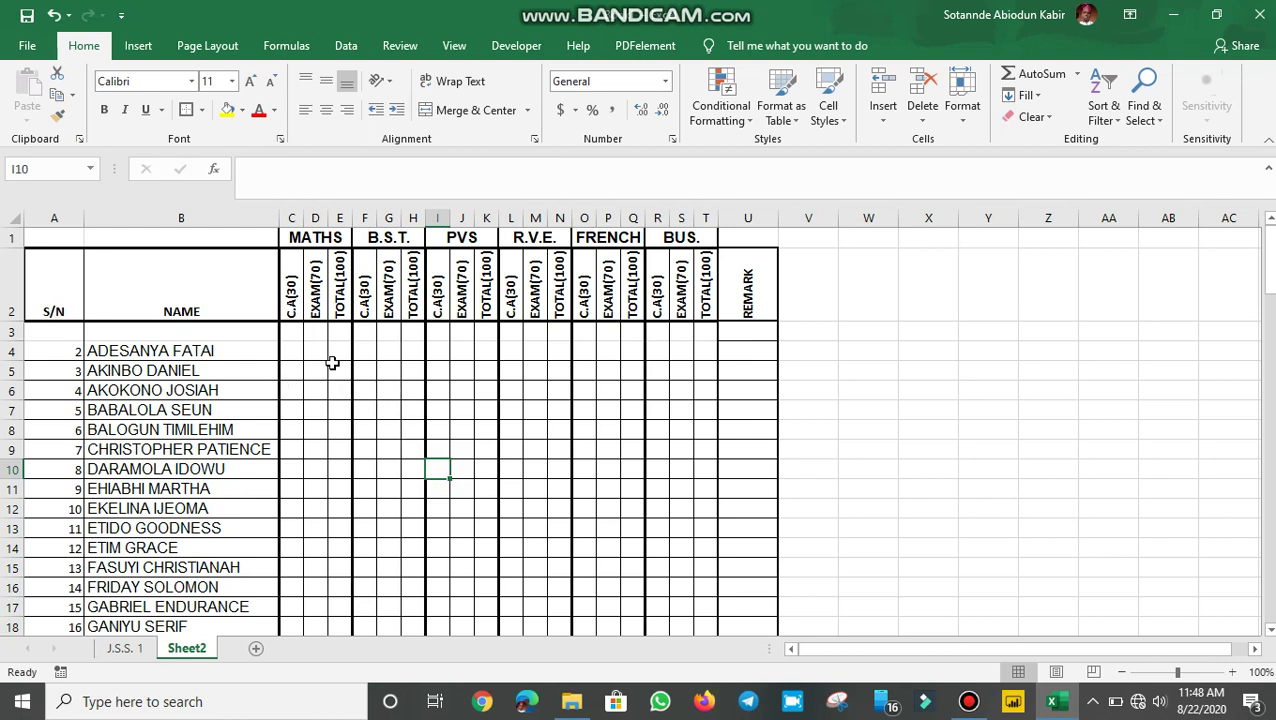
Step: Delete the blank row 3 between the headings and the first student
right_click(18, 333)
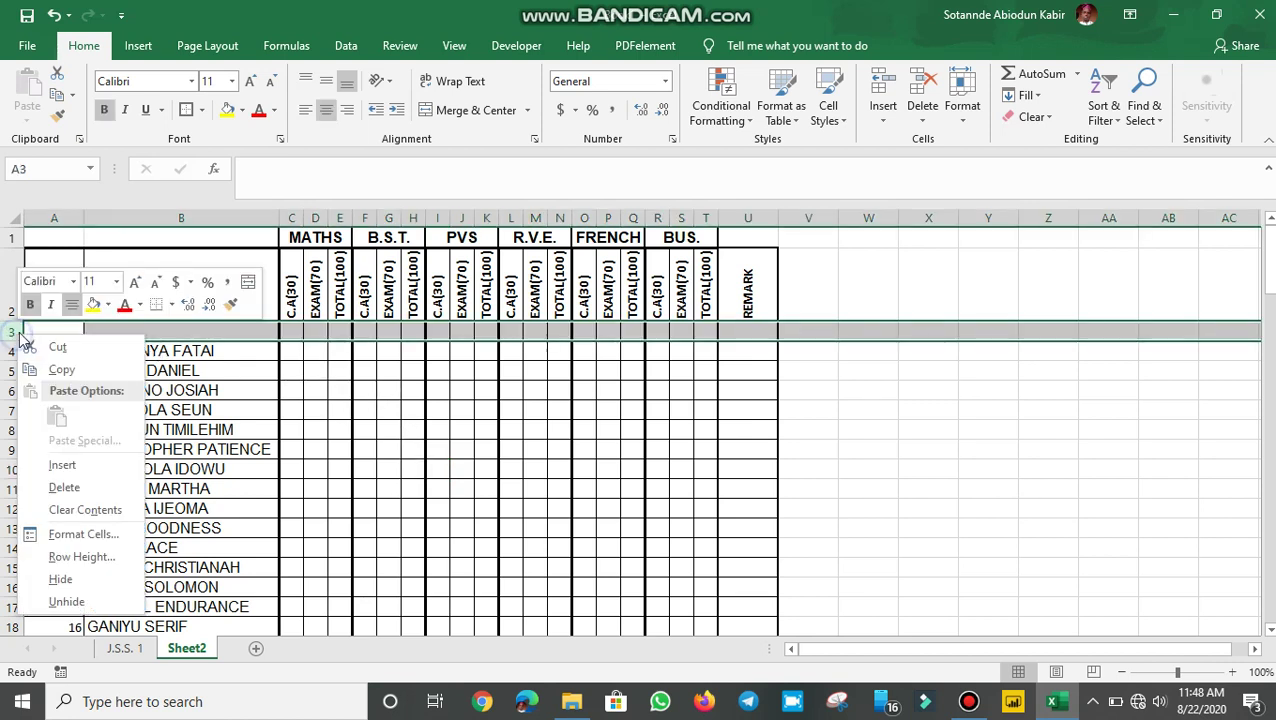
left_click(82, 488)
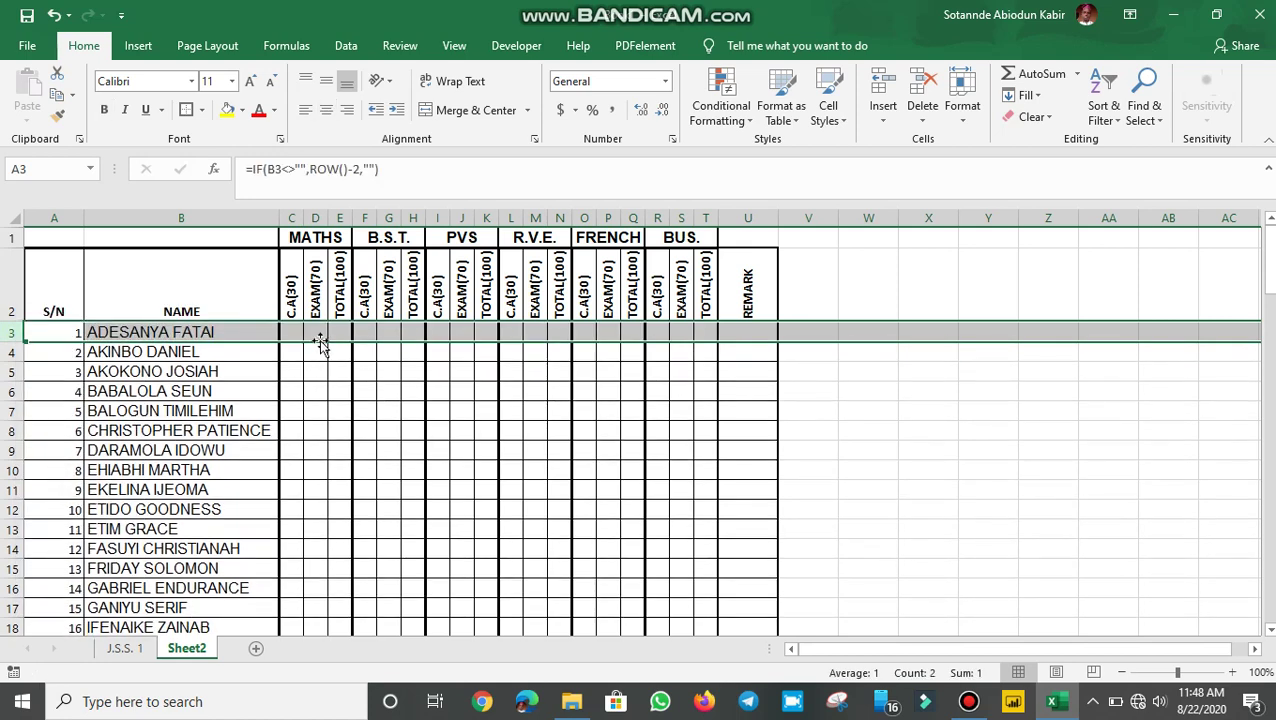
left_click(316, 334)
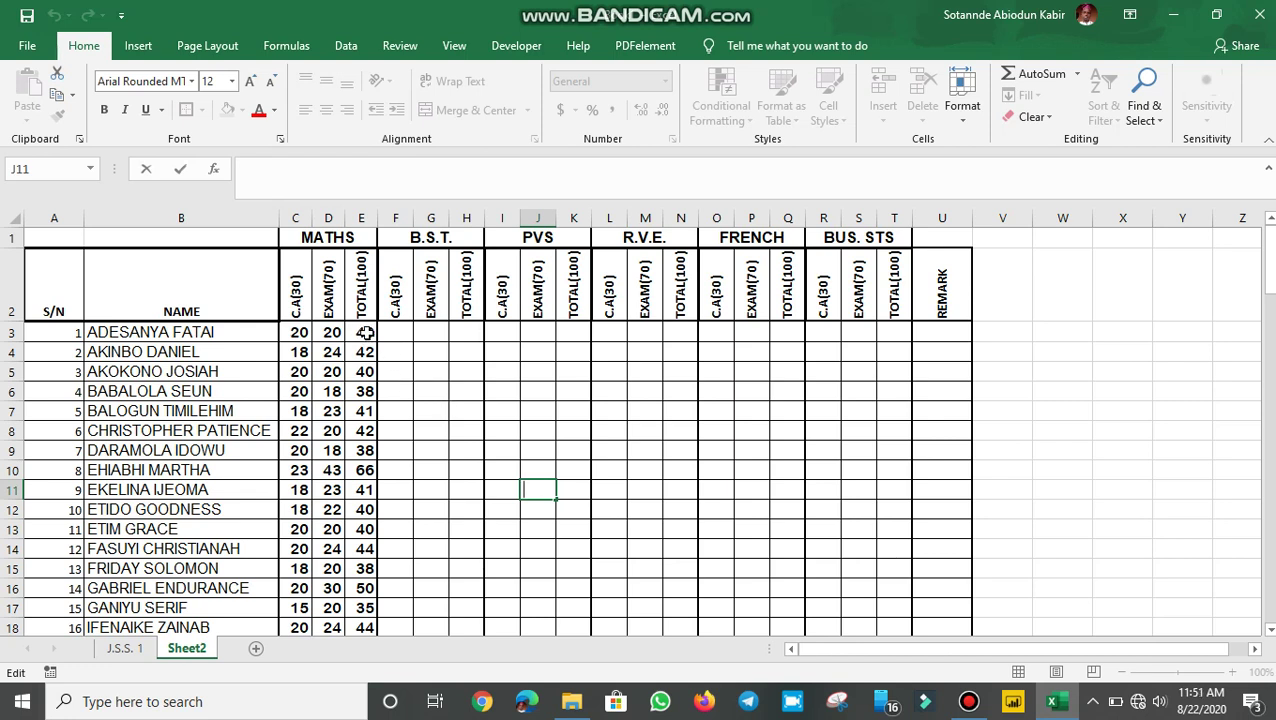
Step: Create a conditional formatting rule on the MATHS totals, E3:E23, for cells containing a value less than 40
left_click_drag(366, 333, 364, 608)
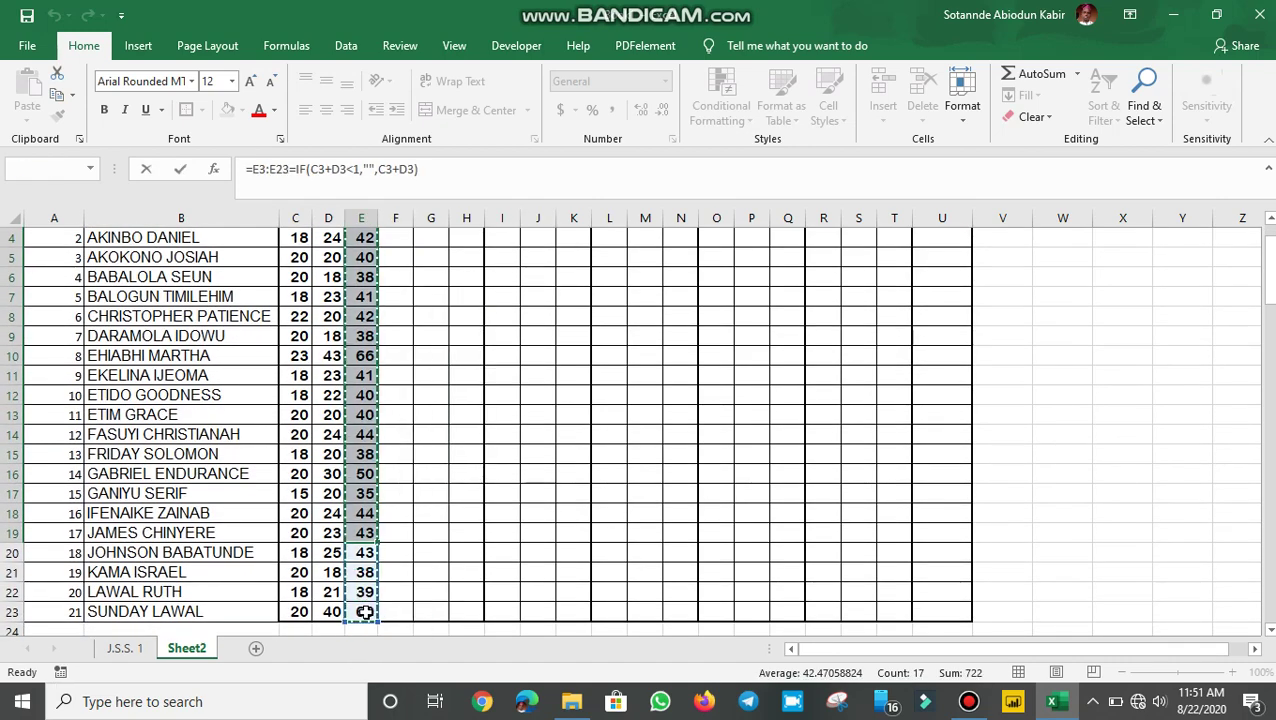
key("Escape")
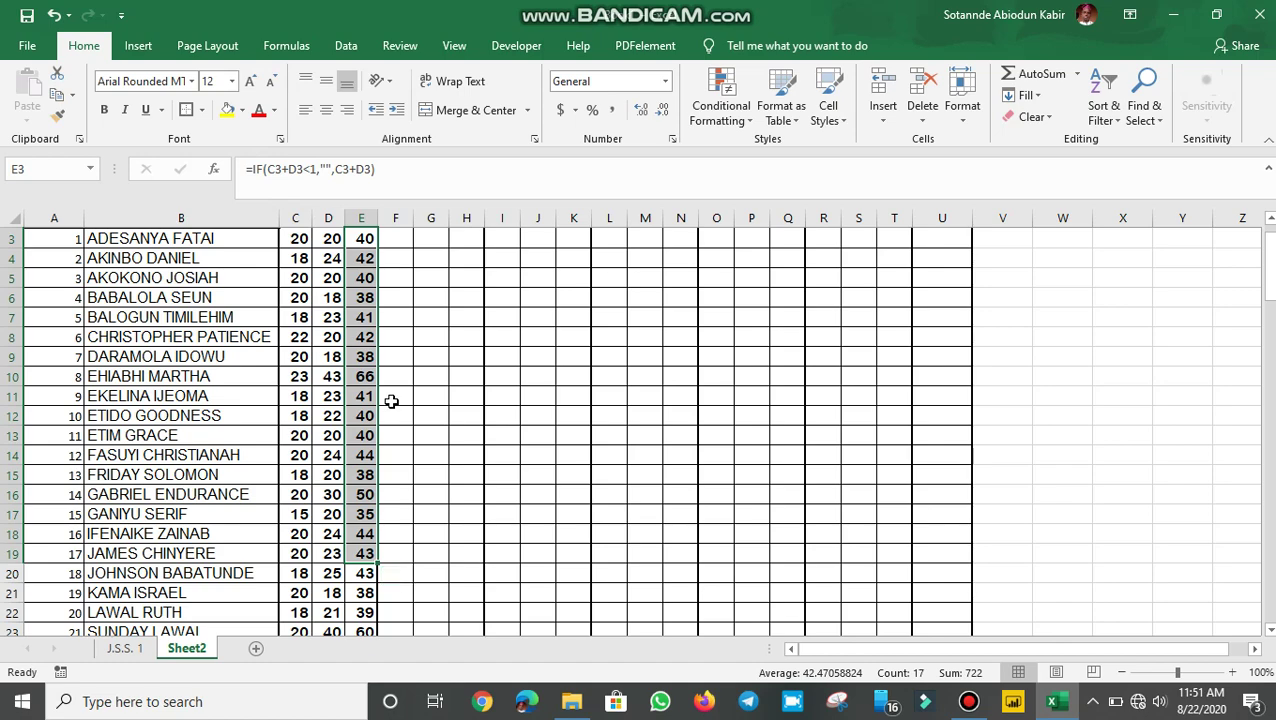
scroll(393, 402, "up", 1)
left_click_drag(364, 333, 366, 530)
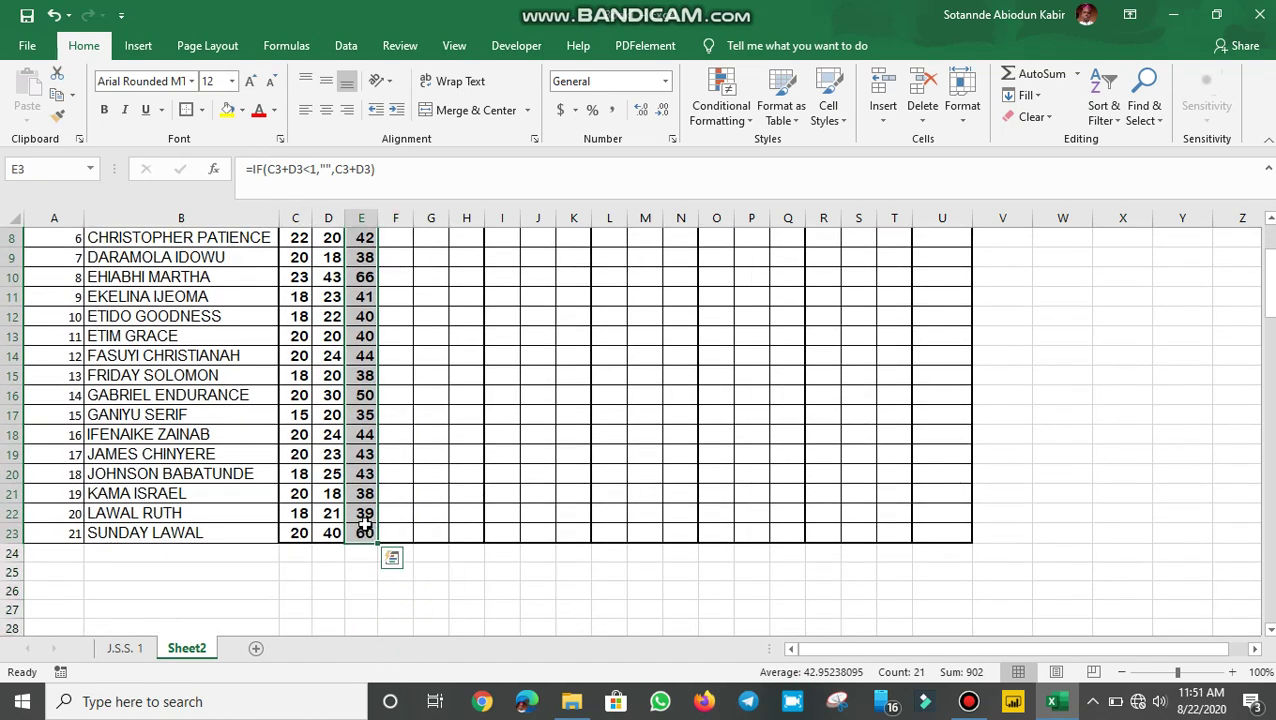
left_click(742, 120)
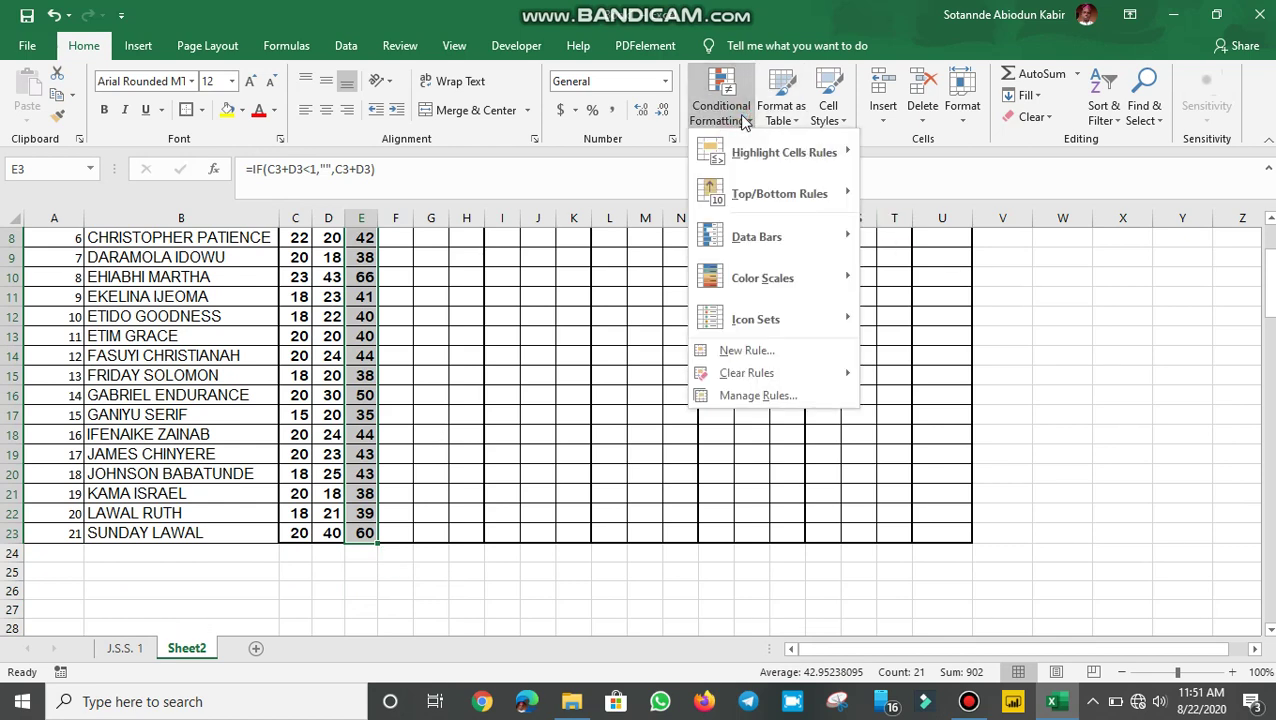
left_click(750, 351)
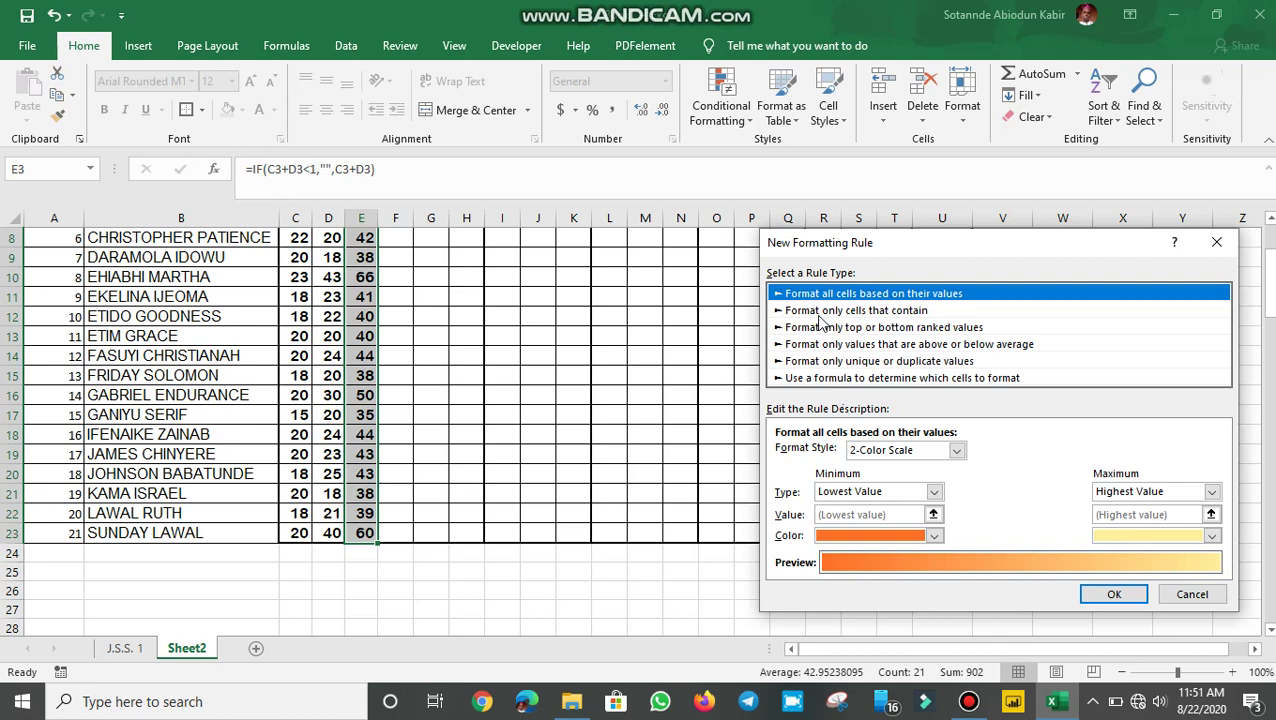
left_click(886, 316)
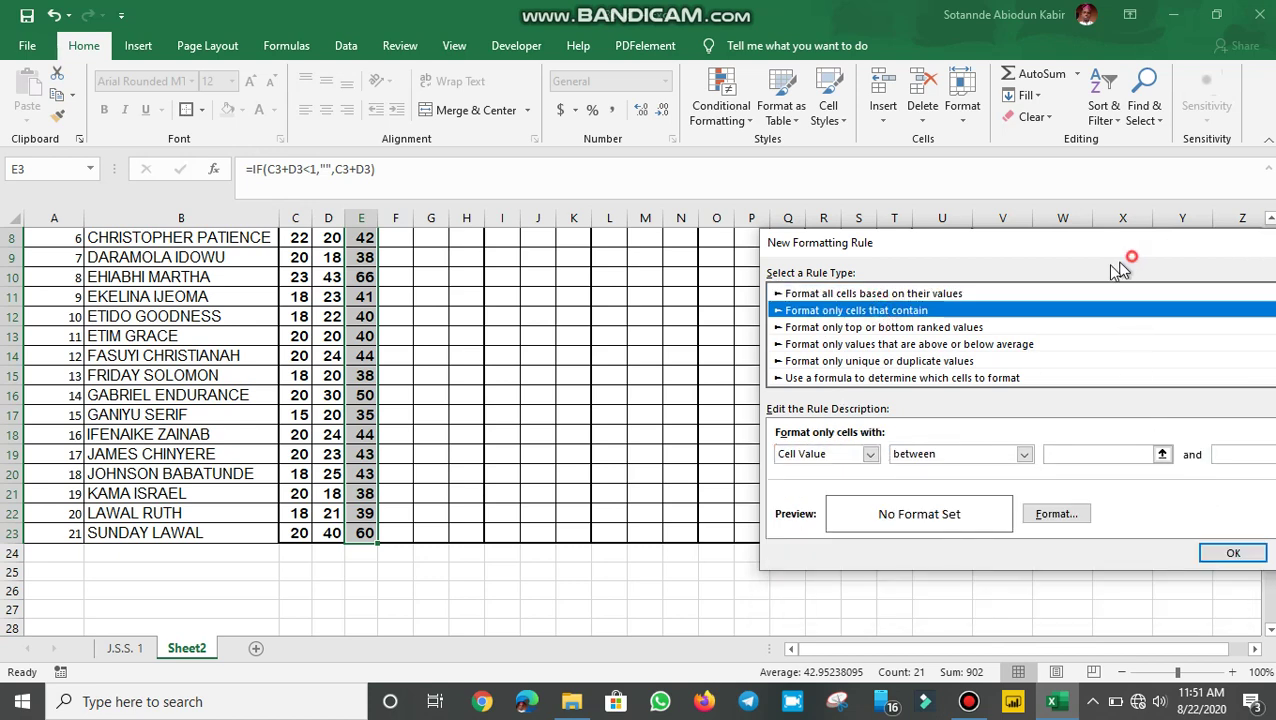
left_click_drag(1125, 256, 817, 258)
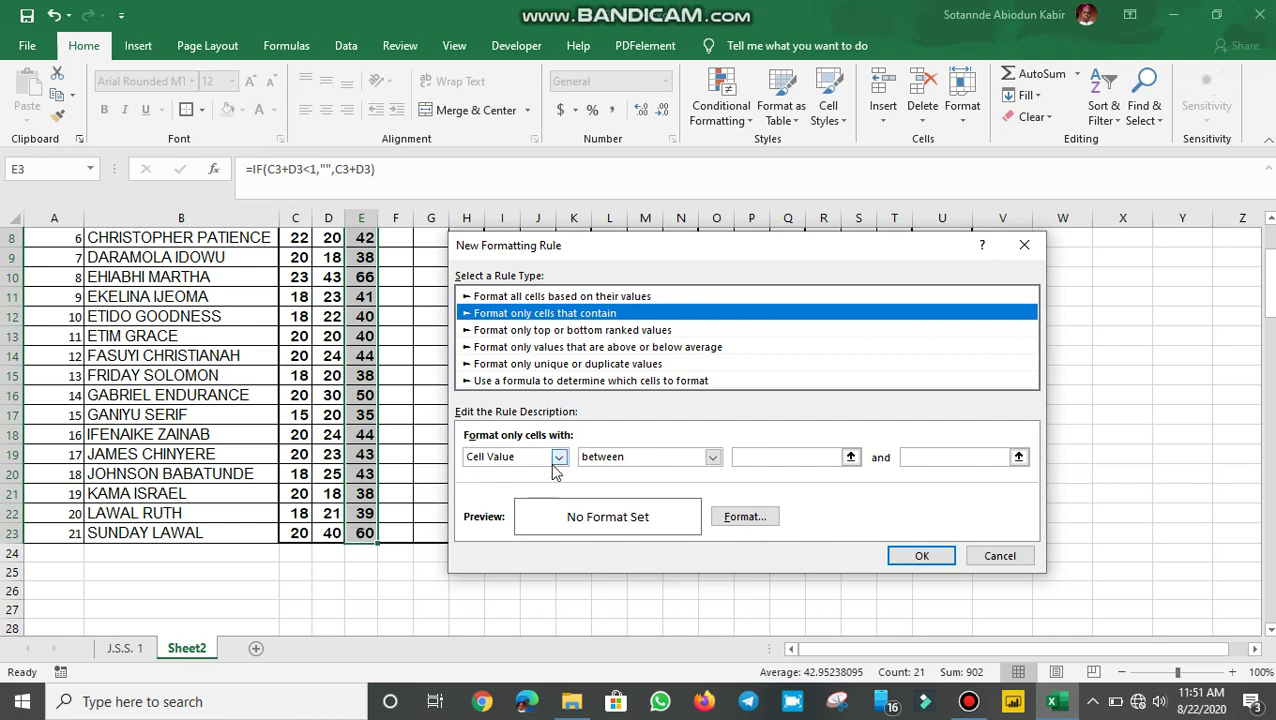
left_click(714, 460)
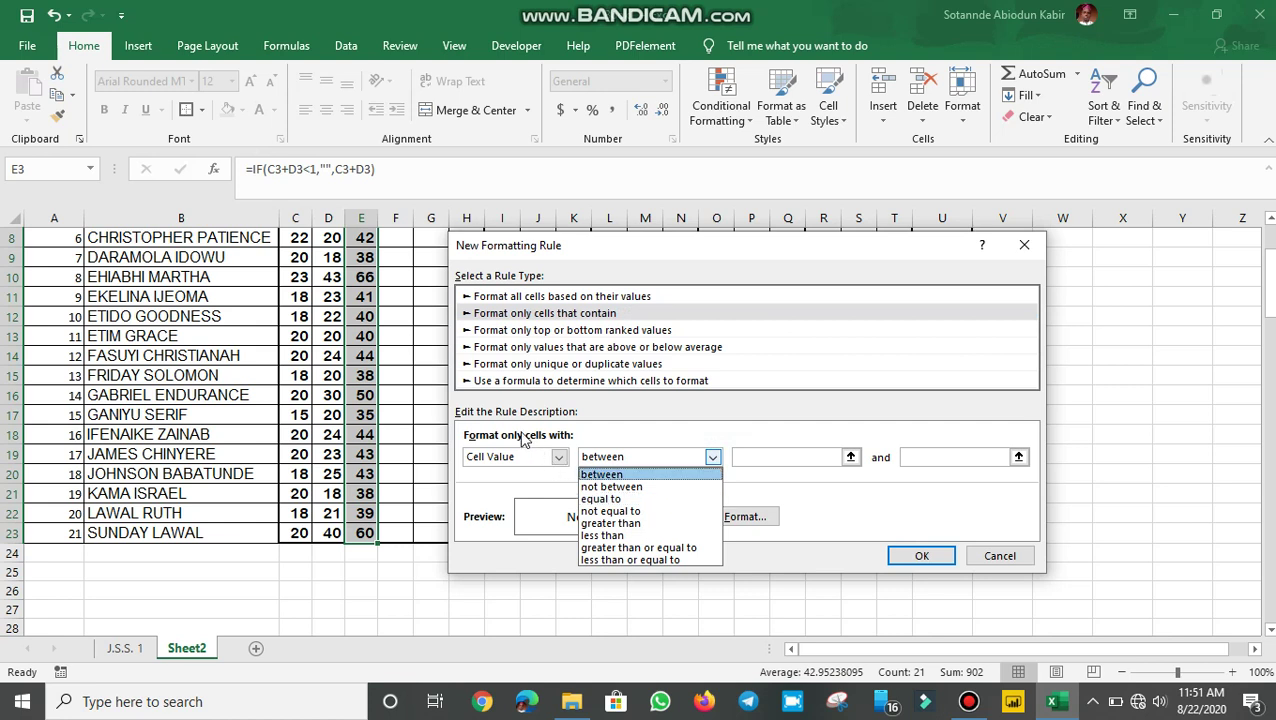
left_click(620, 536)
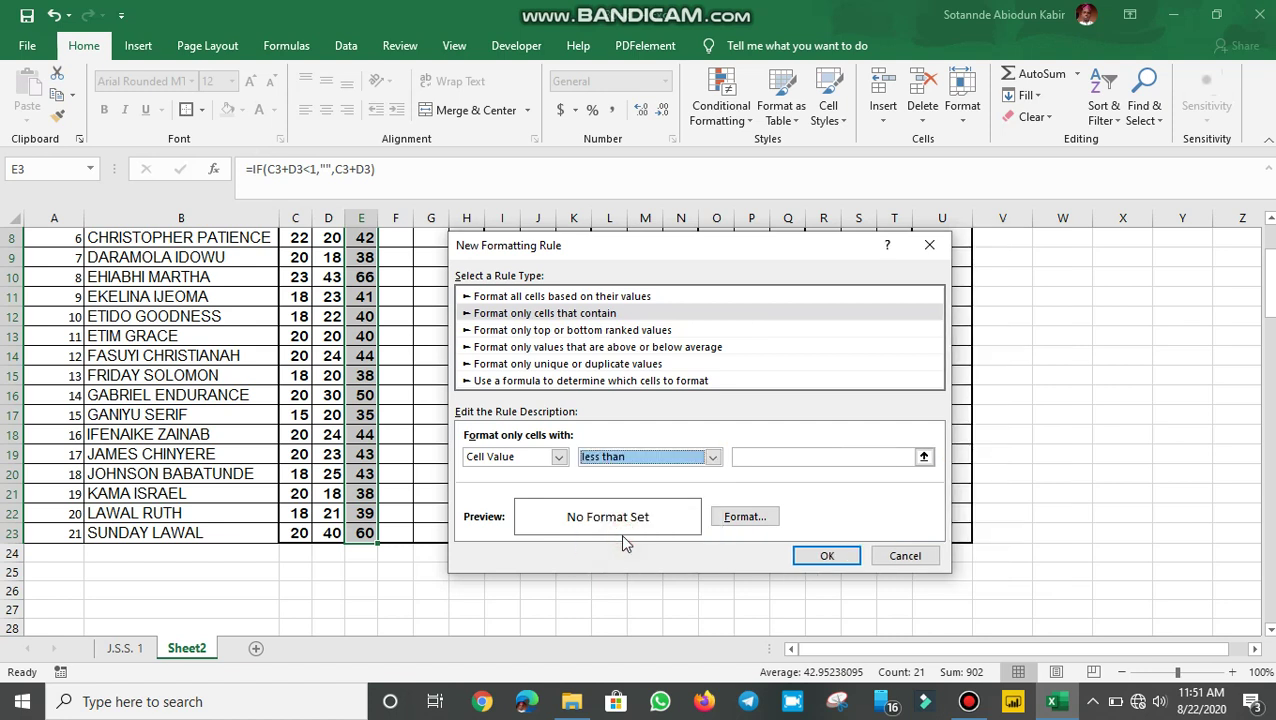
left_click(792, 456)
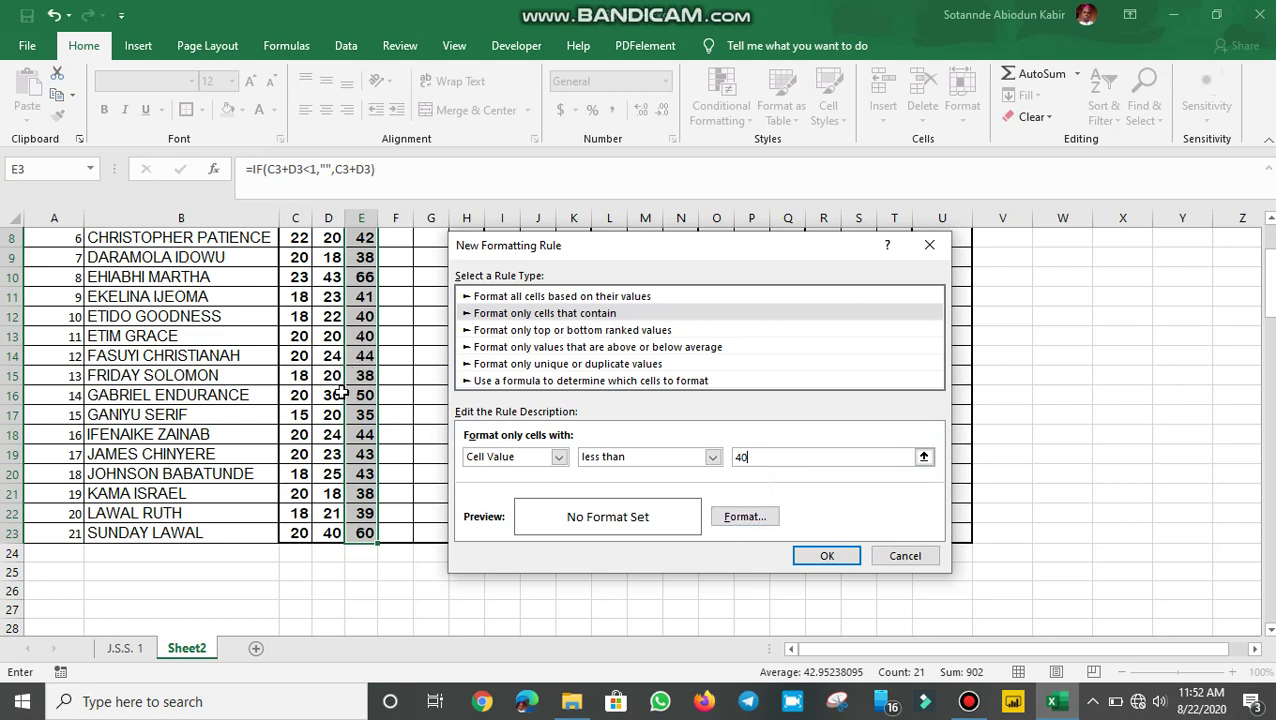
Step: Give the less-than-40 rule a red font colour and apply it to the MATHS totals
left_click(741, 519)
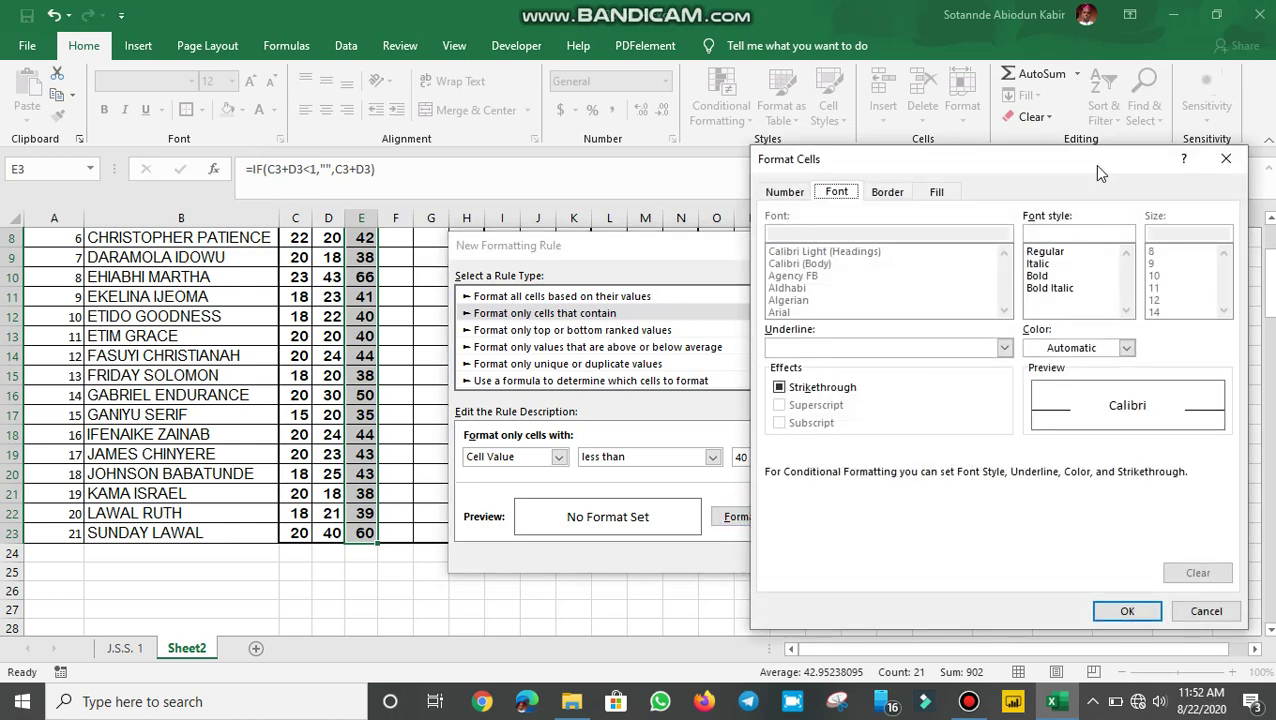
left_click_drag(1098, 172, 713, 145)
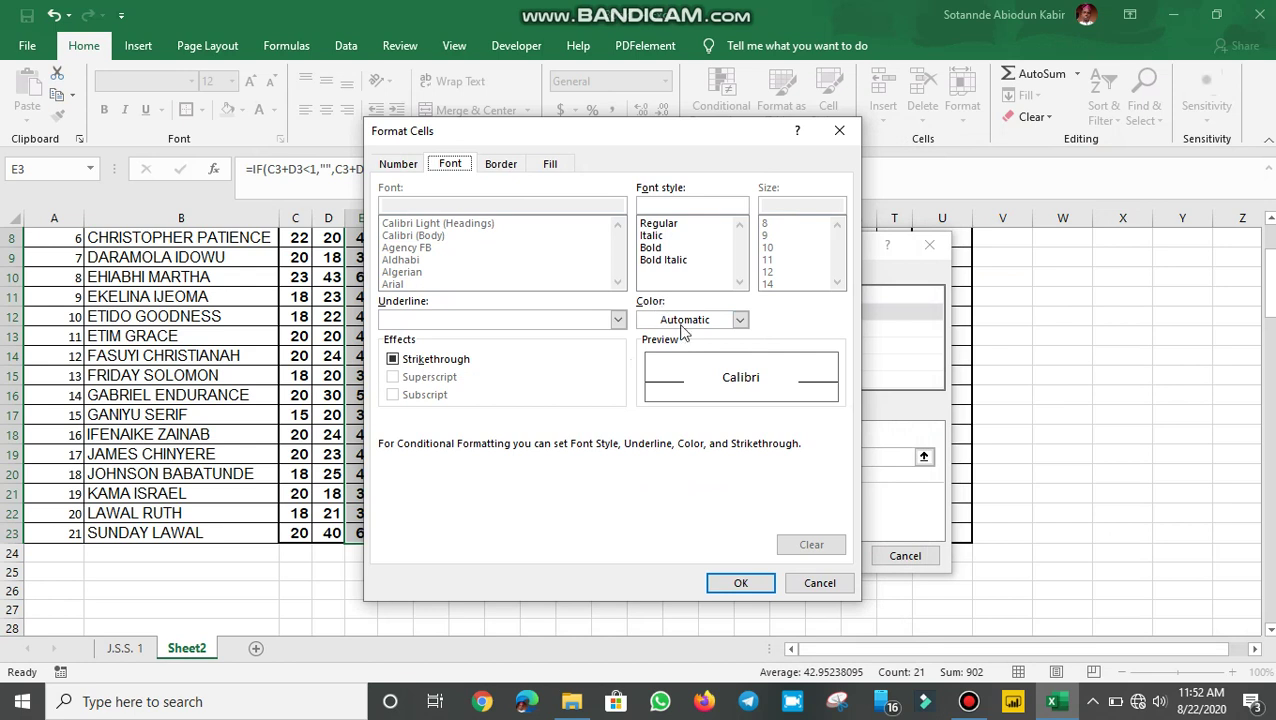
left_click(740, 320)
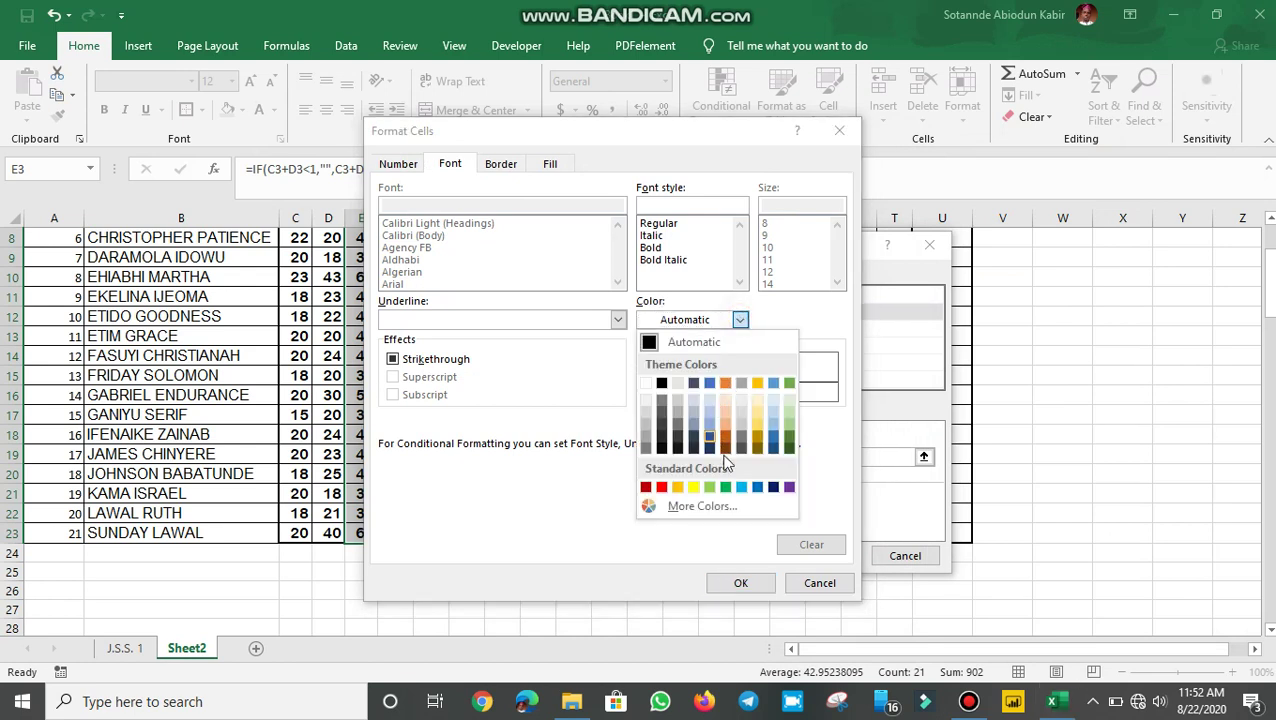
left_click(662, 488)
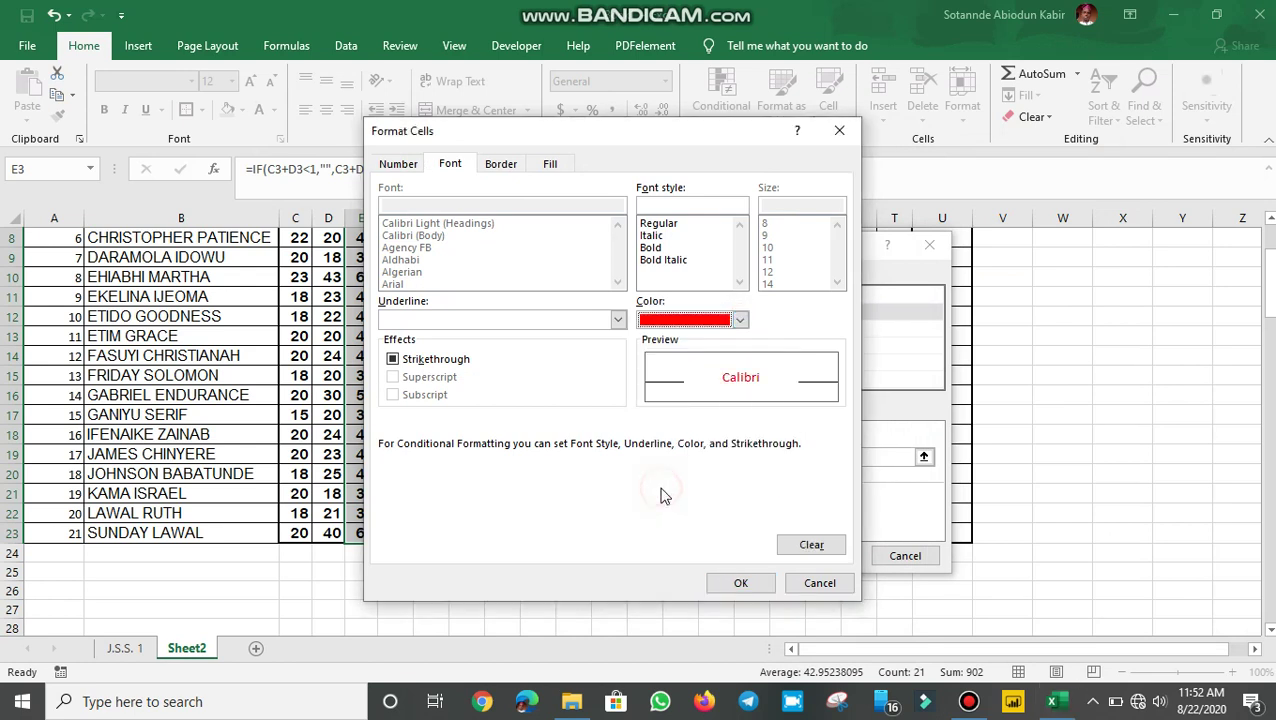
left_click(740, 583)
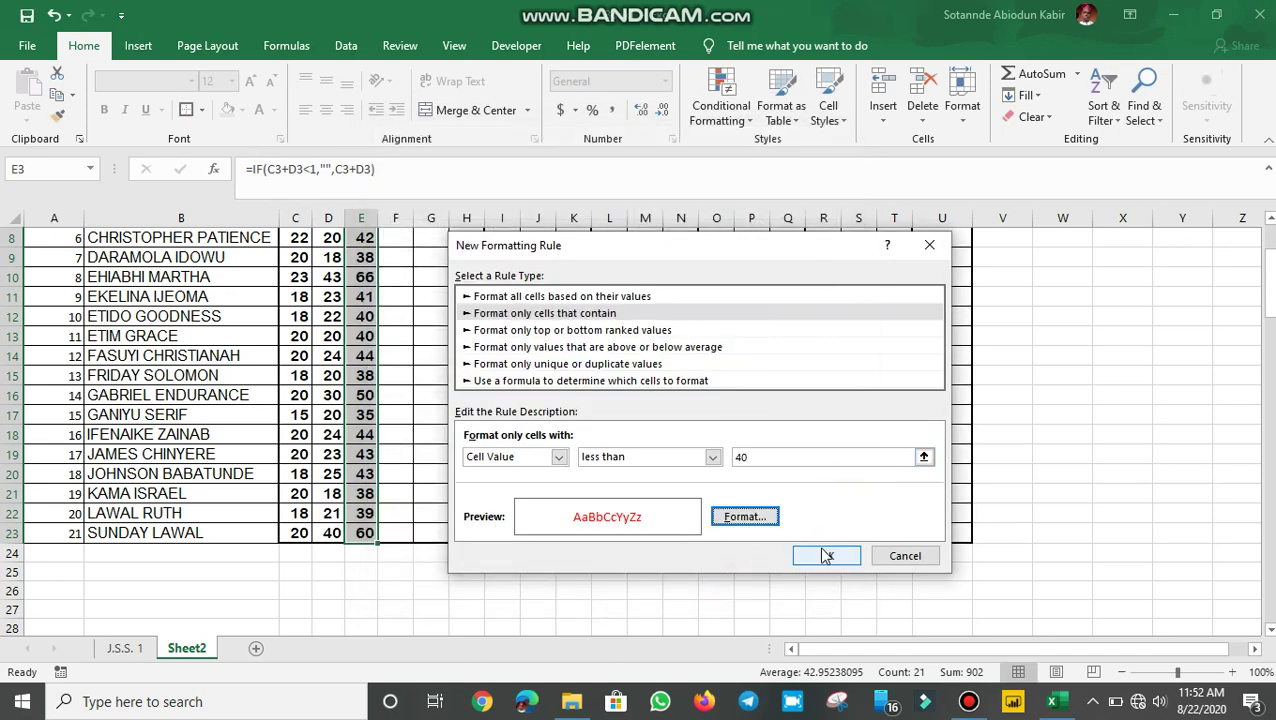
left_click(825, 555)
scroll(476, 387, "up", 3)
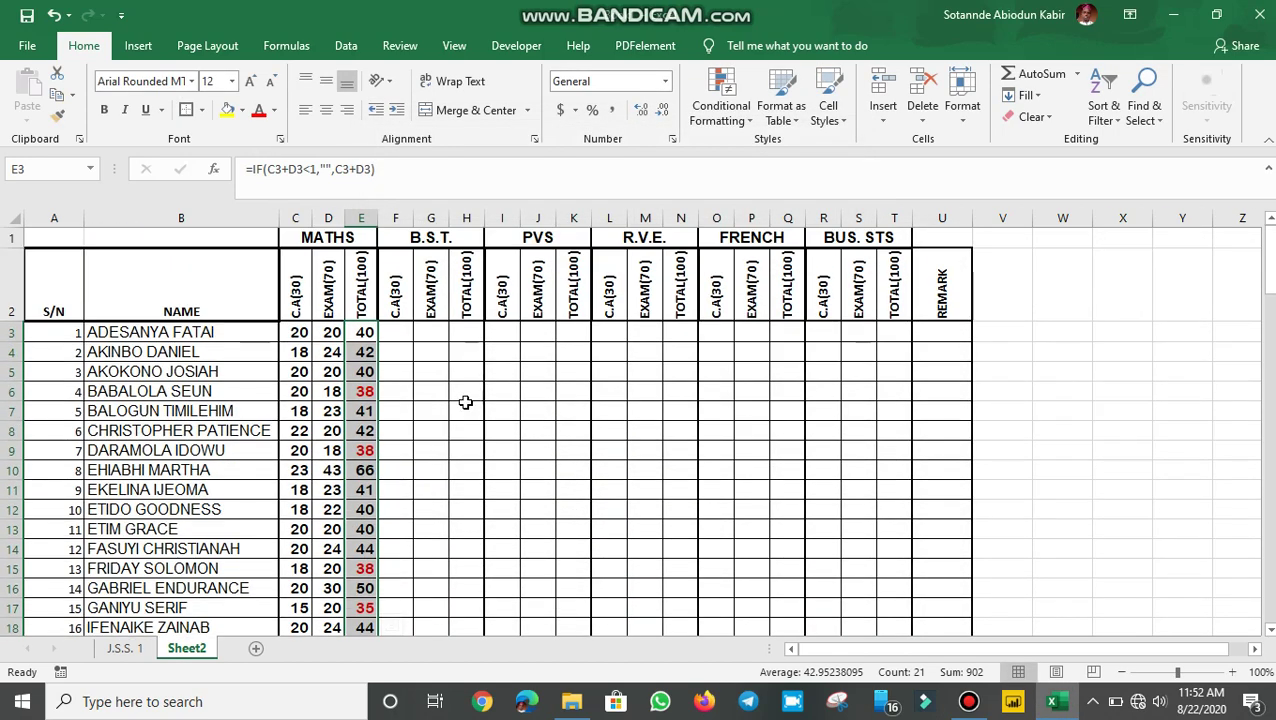
Step: Review the formatted MATHS totals and set the first student's exam score in D3 to 13
left_click(466, 405)
scroll(350, 388, "down", 3)
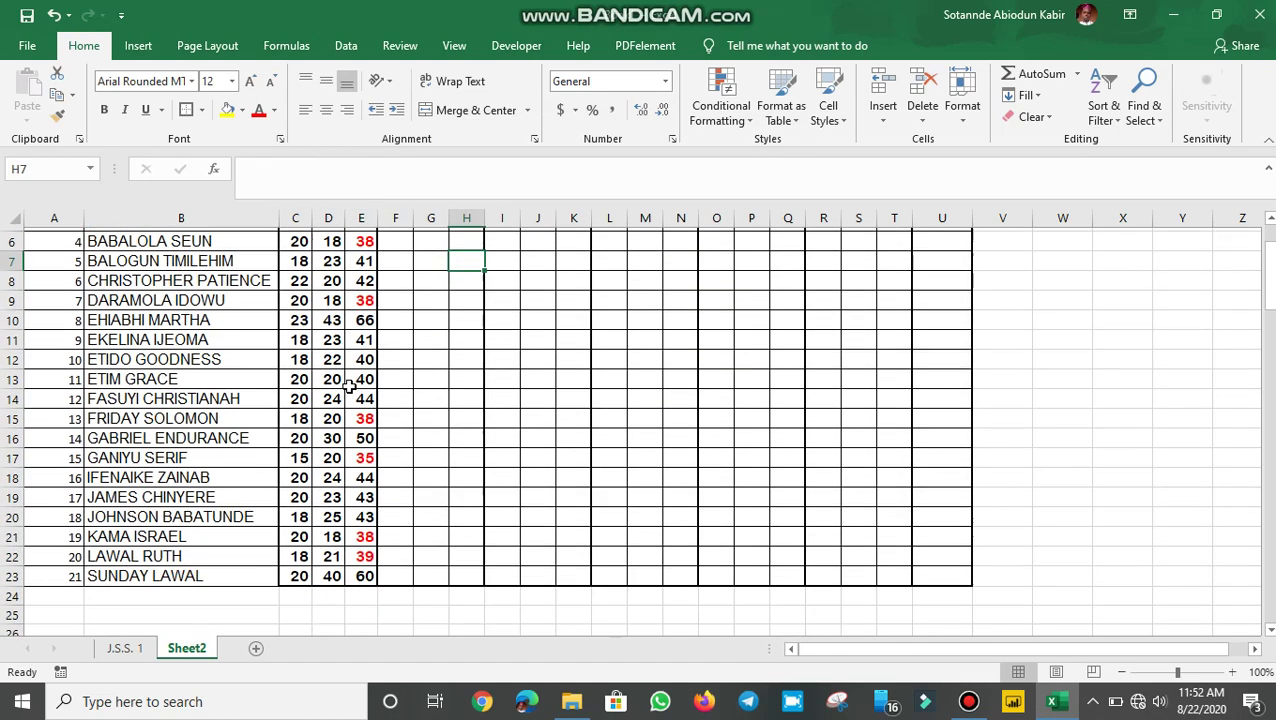
scroll(355, 388, "up", 3)
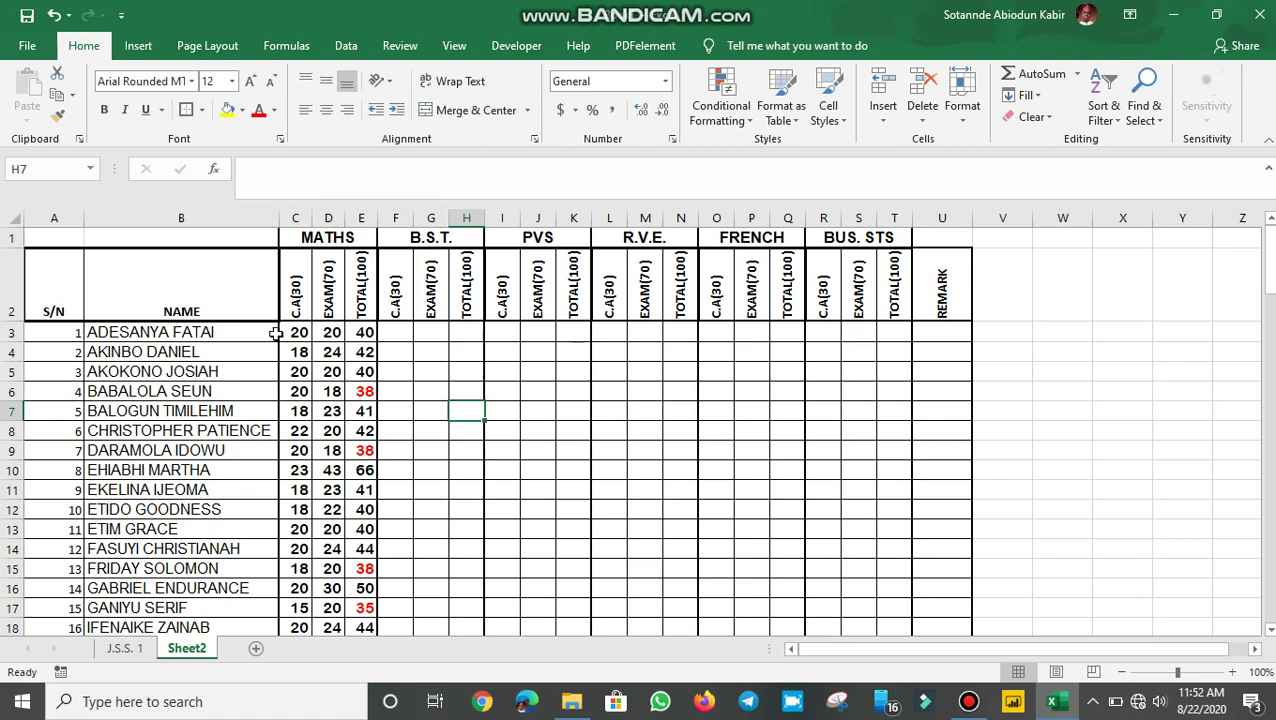
left_click(331, 332)
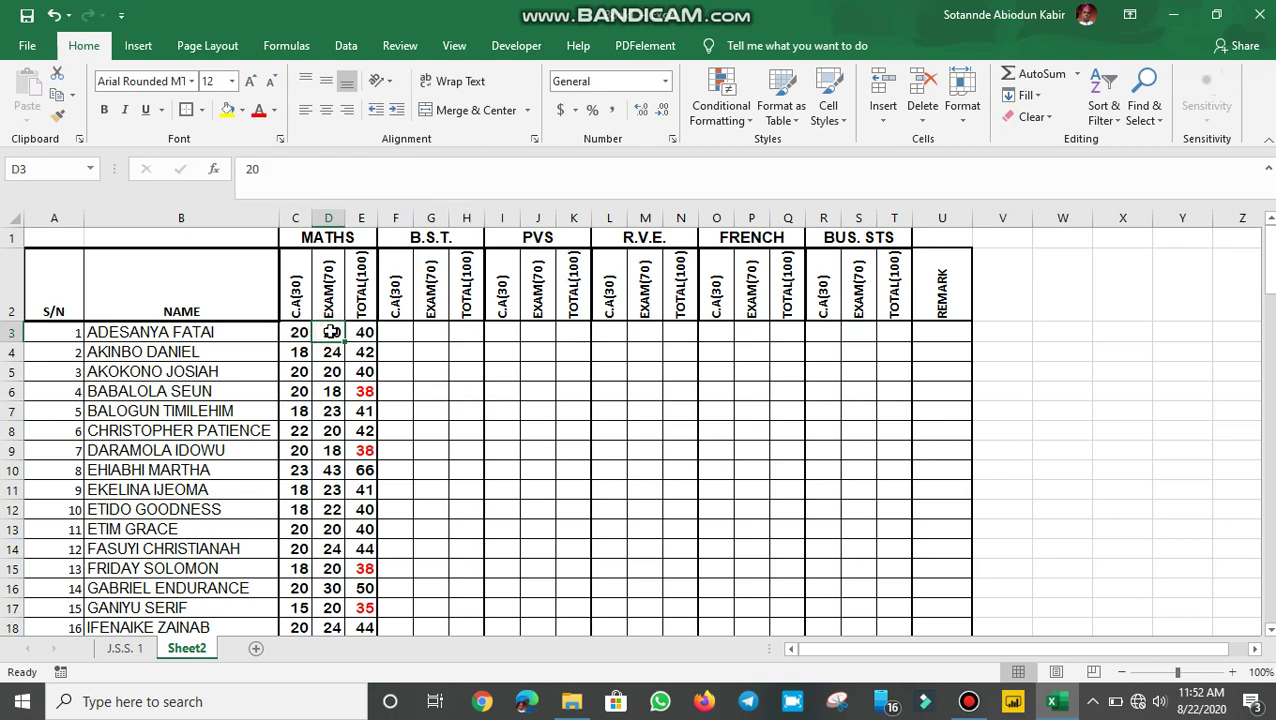
type("3")
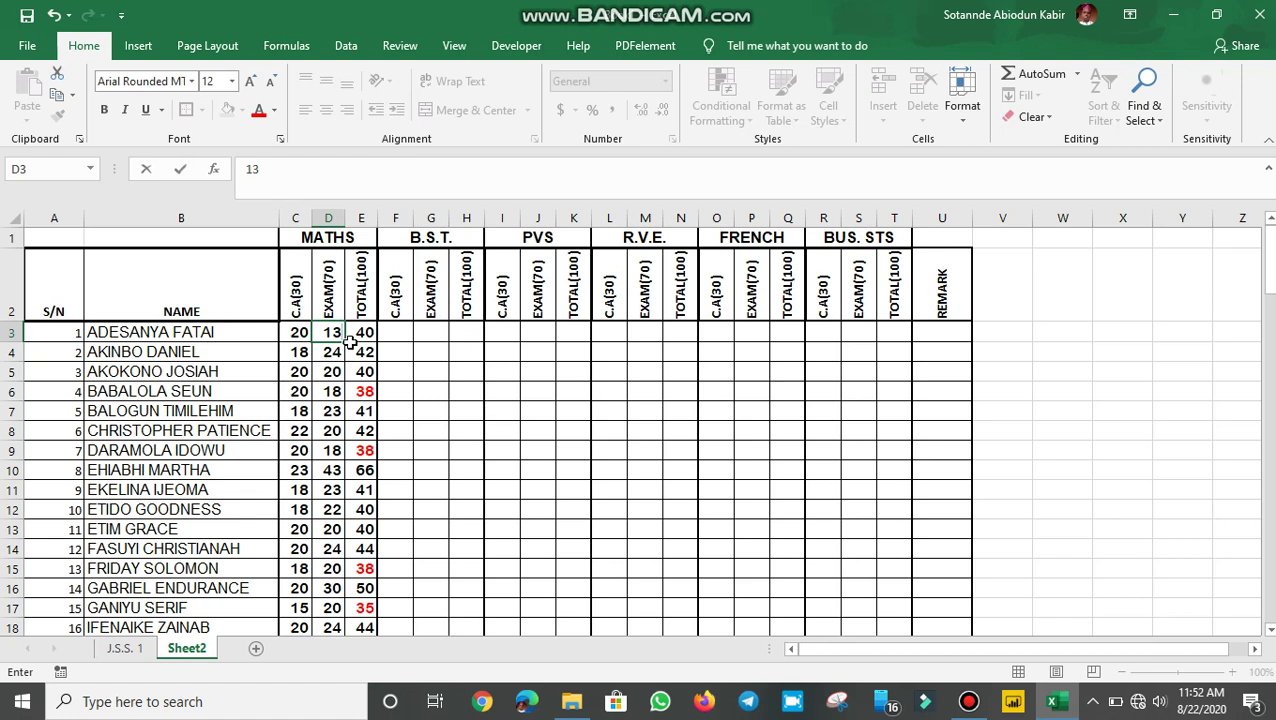
key("Return")
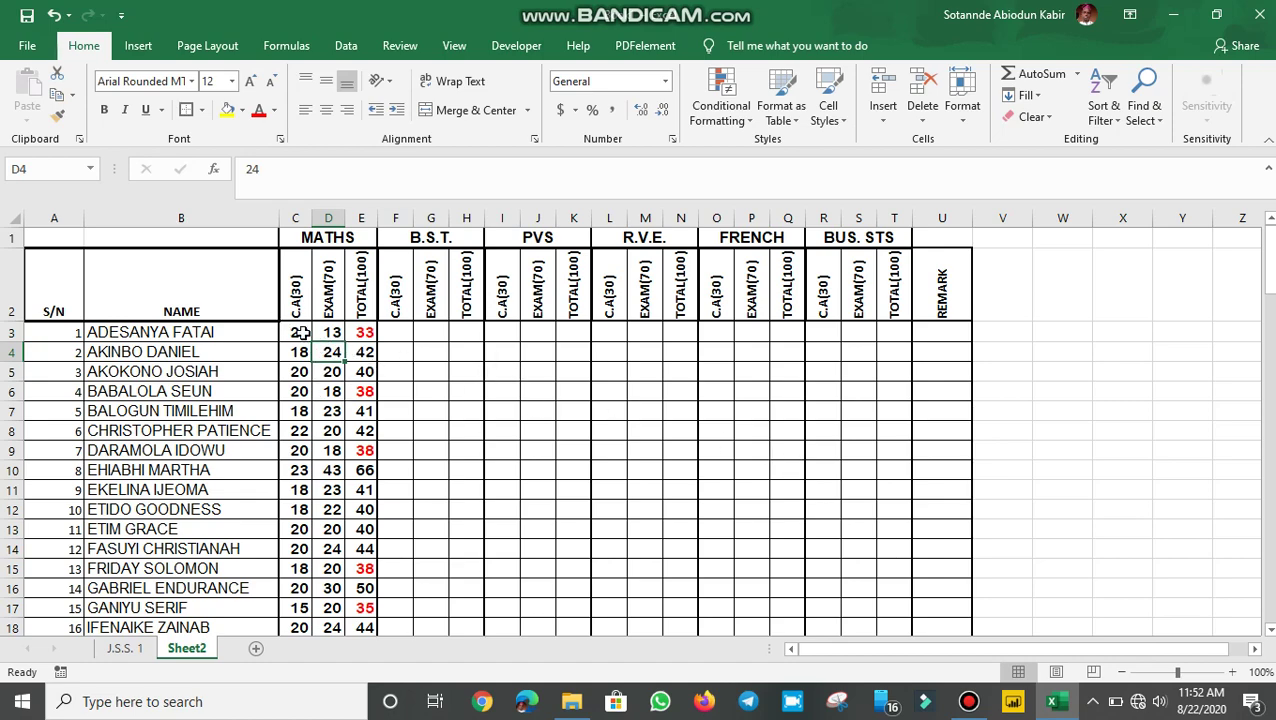
Step: Fill the MATHS scores and totals in C3:E23 across the other subjects through column T
left_click_drag(302, 333, 904, 585)
scroll(904, 585, "up", 2)
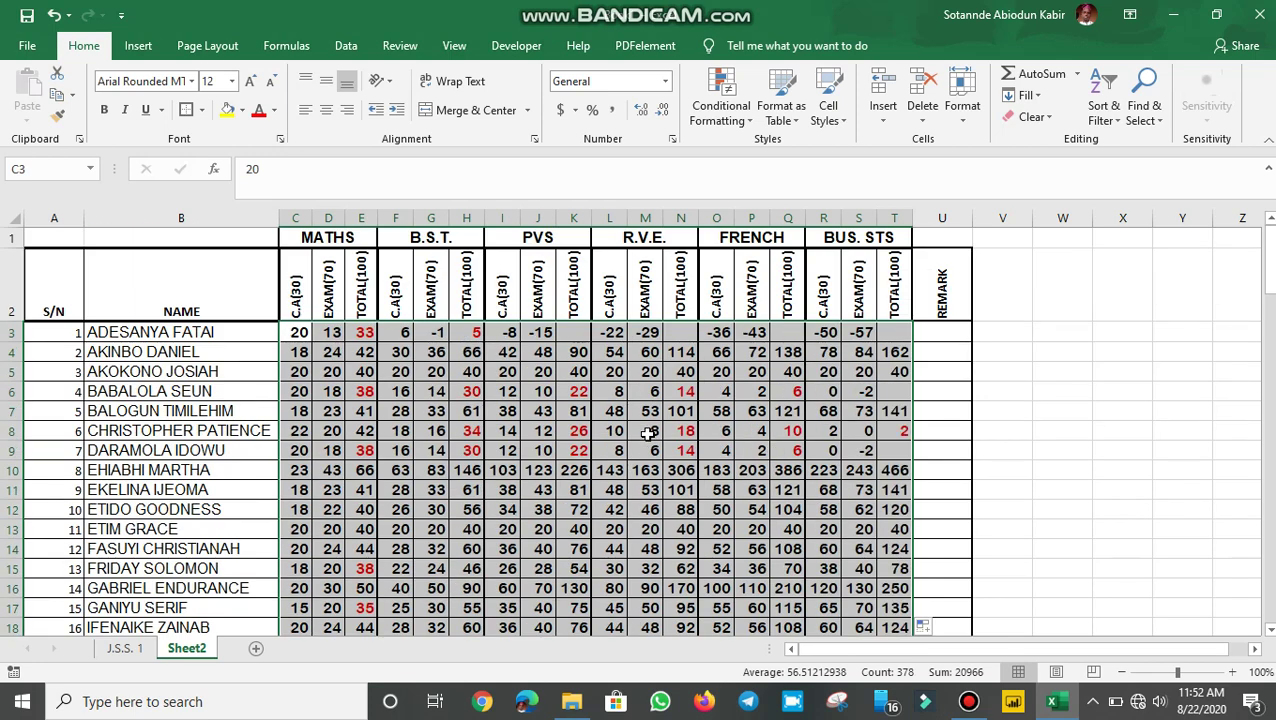
left_click(478, 388)
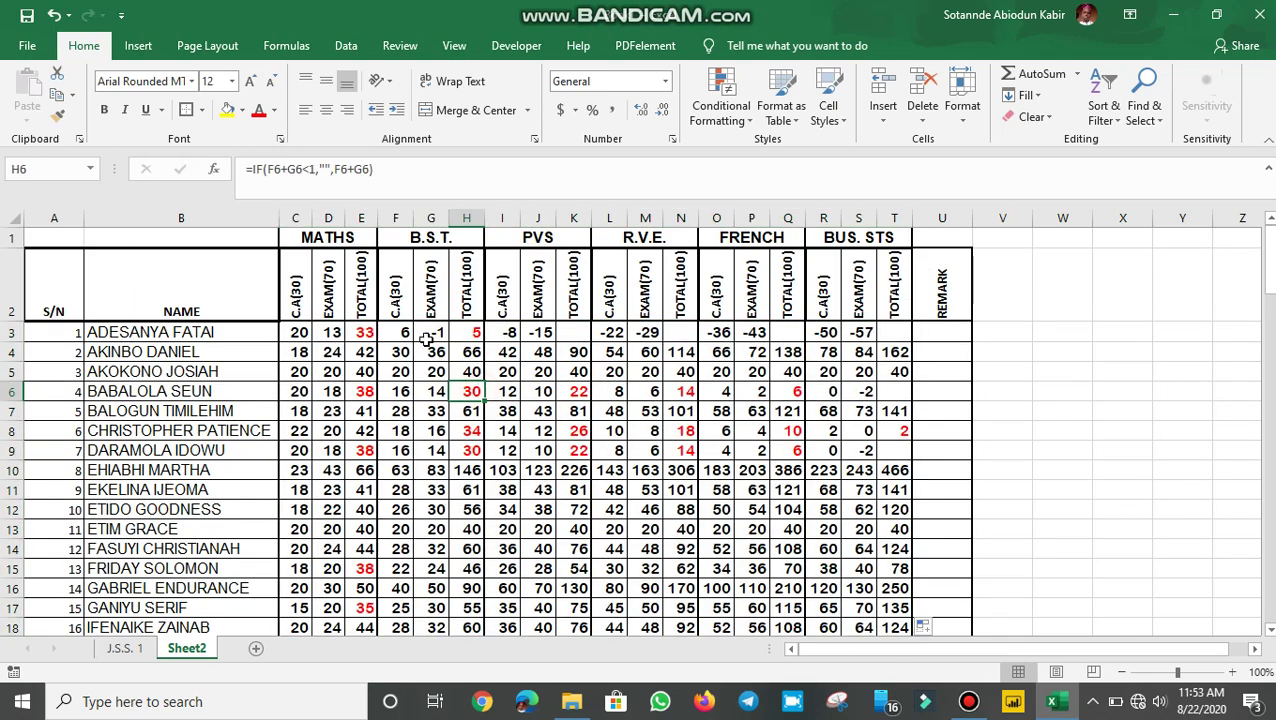
Step: Clear the filled scores and totals of the other subjects from F3:T23
left_click_drag(400, 333, 612, 450)
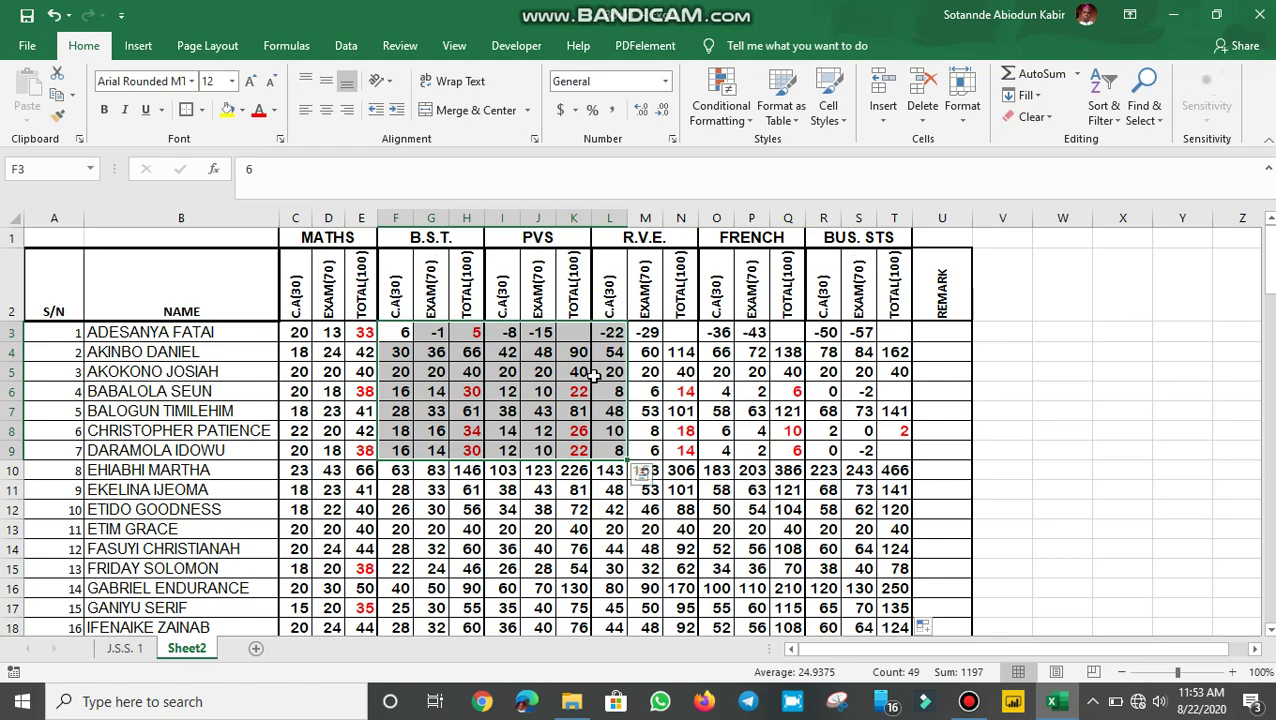
left_click_drag(396, 332, 893, 572)
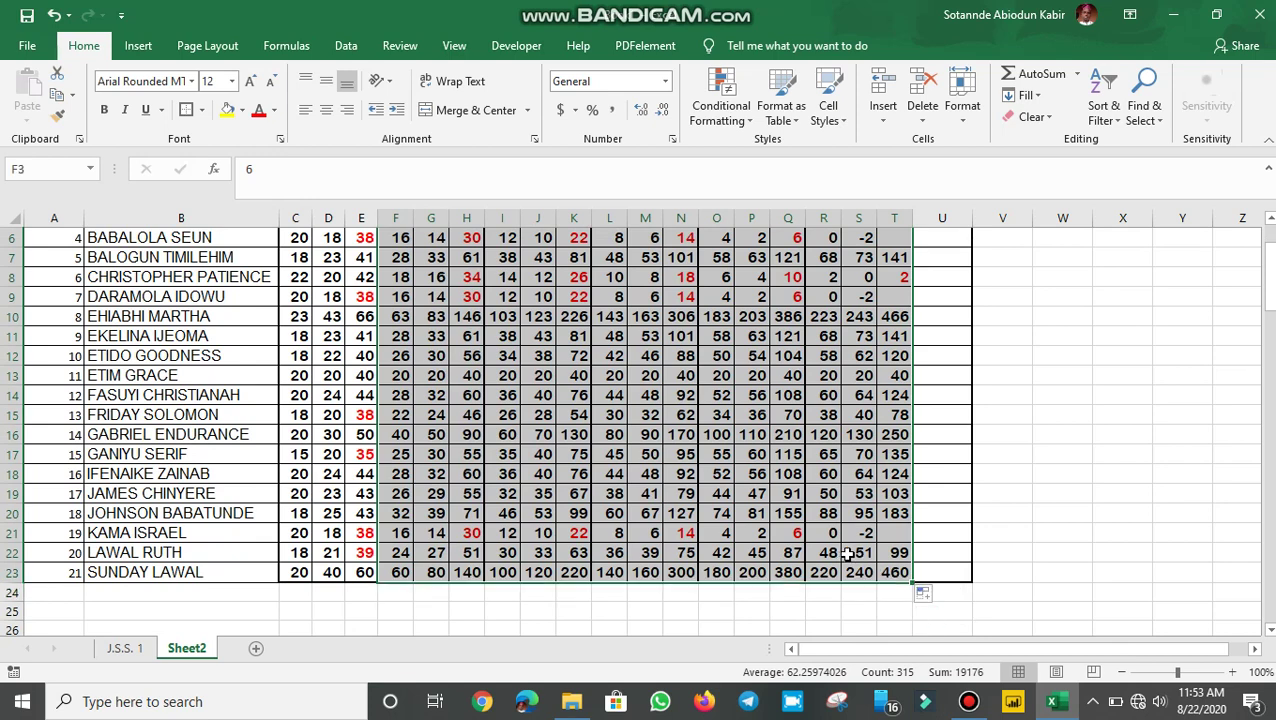
key("Delete")
scroll(760, 520, "up", 2)
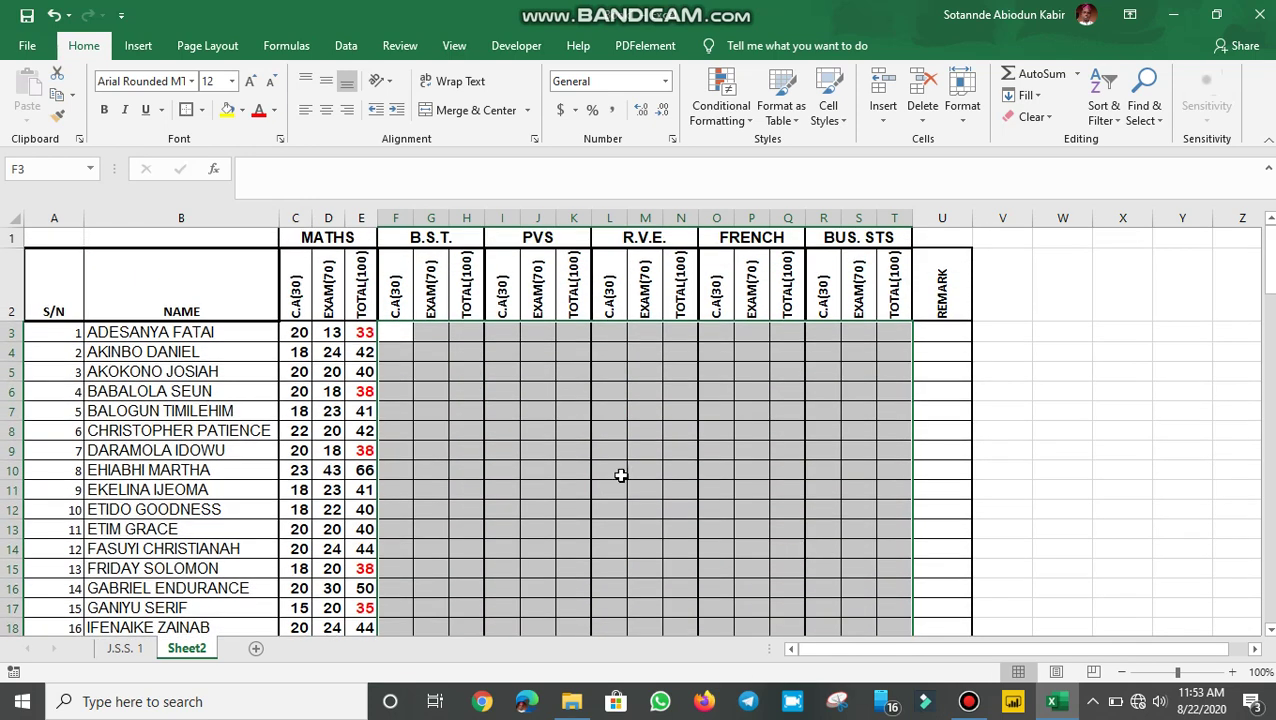
Step: Test the total formula in E3 by clearing the first student's MATHS scores in C3:D3, and undo the deletion
left_click(402, 334)
left_click(468, 338)
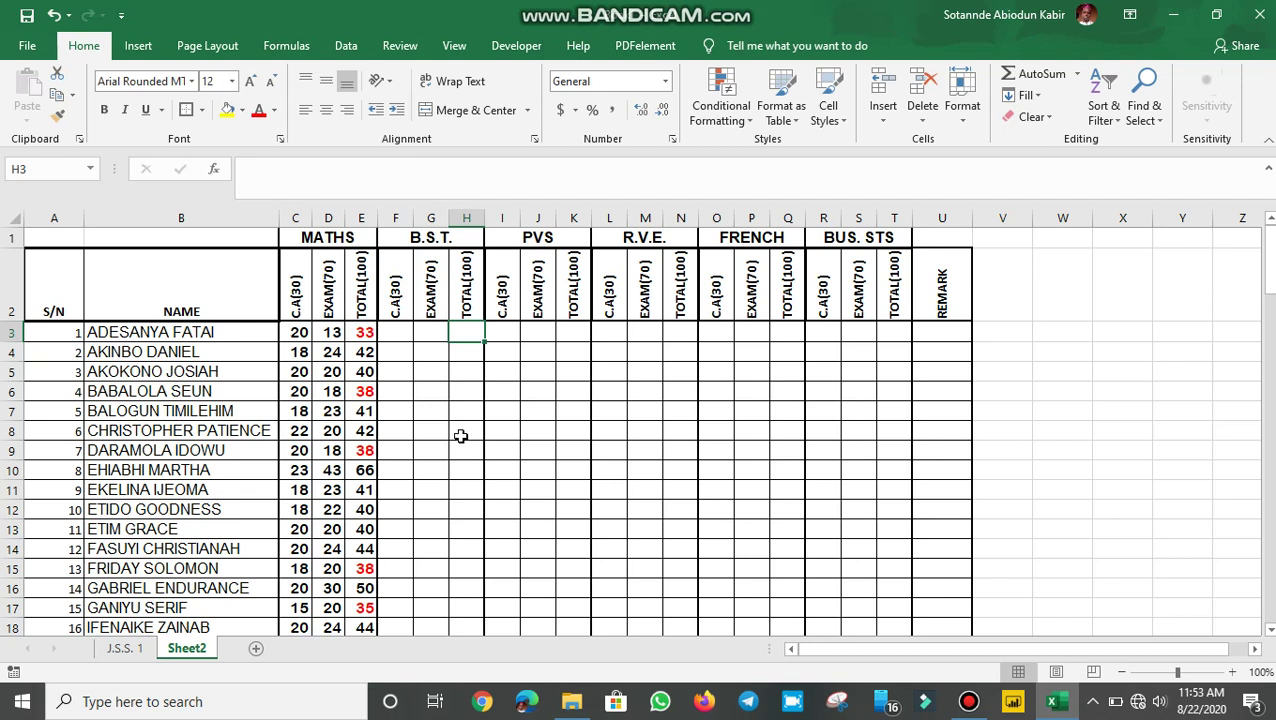
left_click(369, 336)
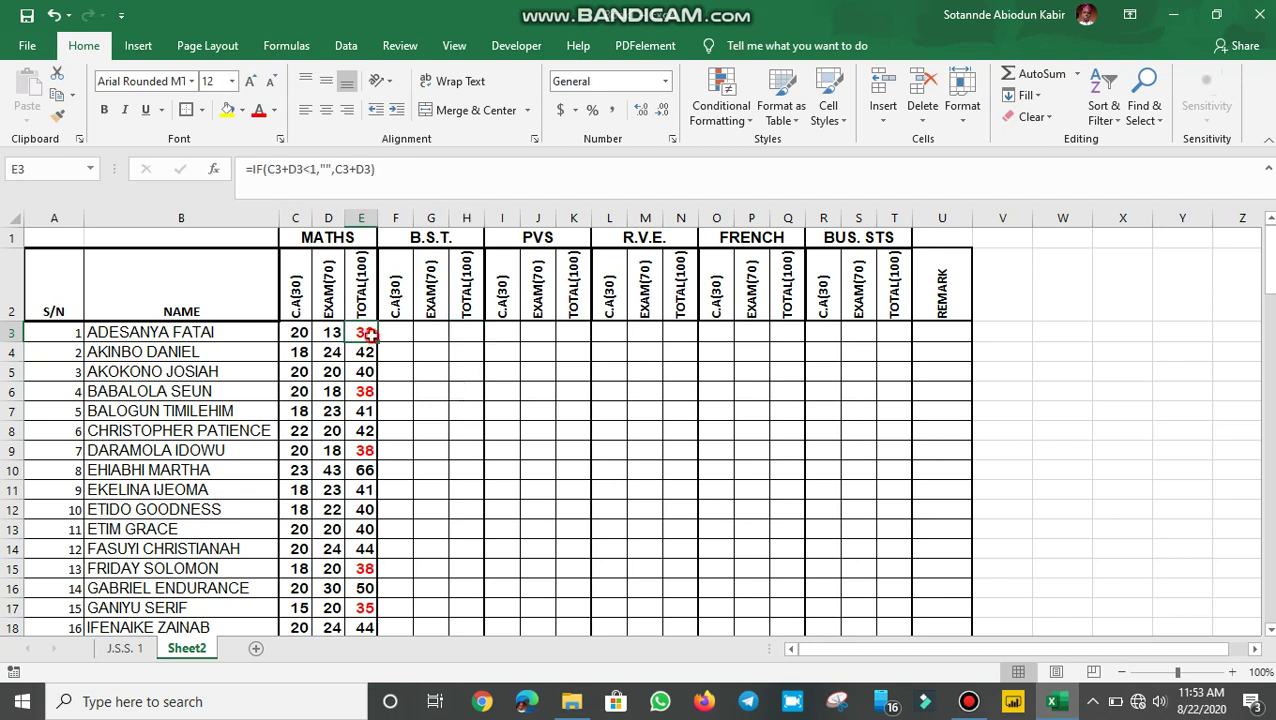
left_click(464, 333)
left_click(358, 334)
left_click_drag(299, 330, 332, 333)
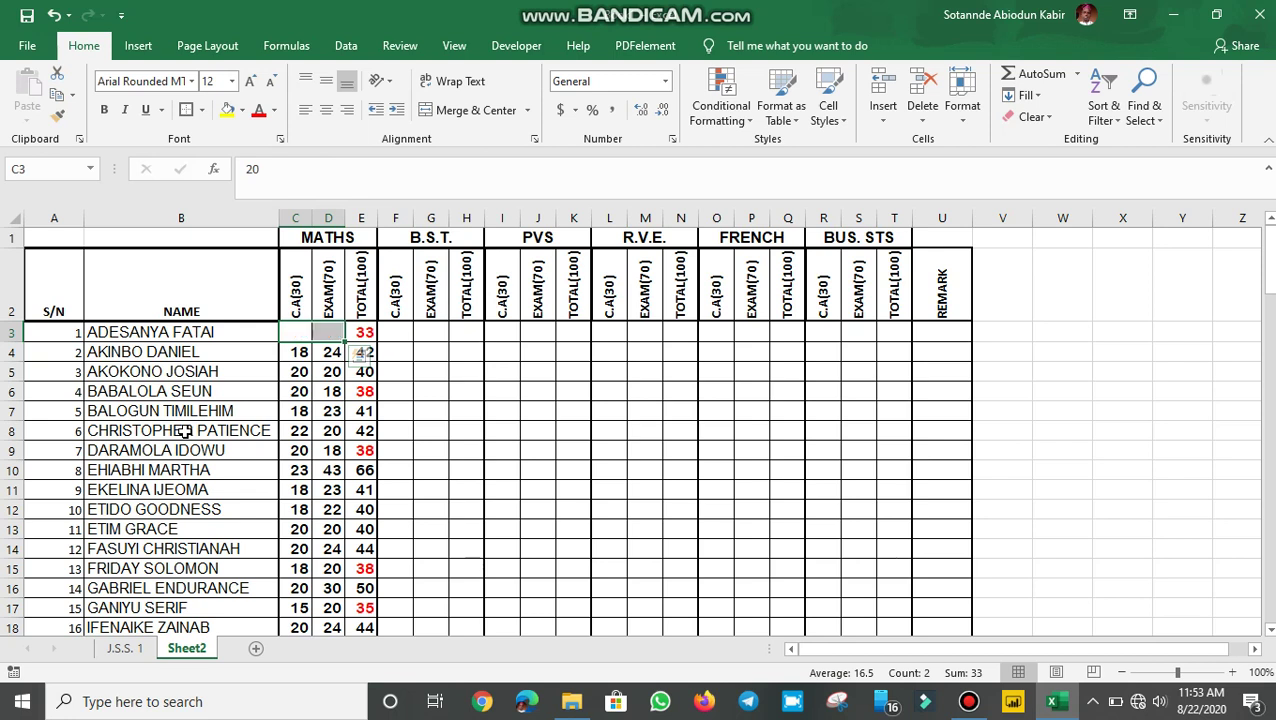
key("Delete")
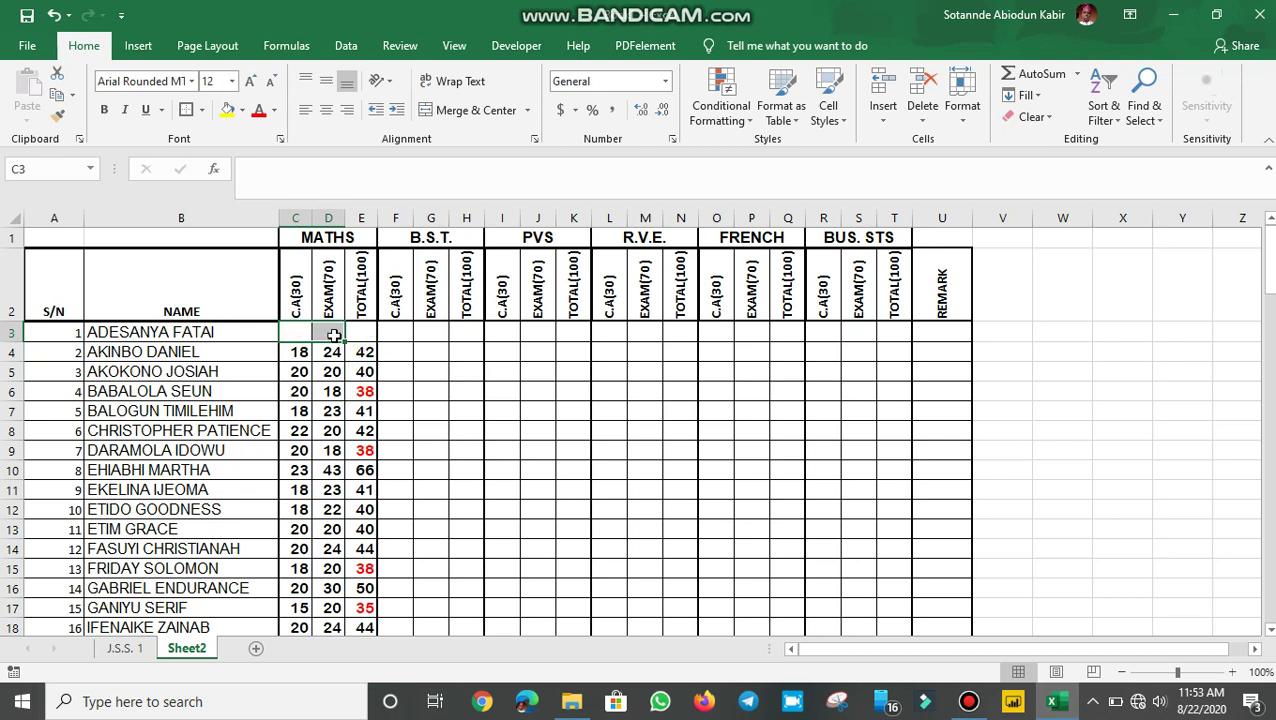
key("ctrl+z")
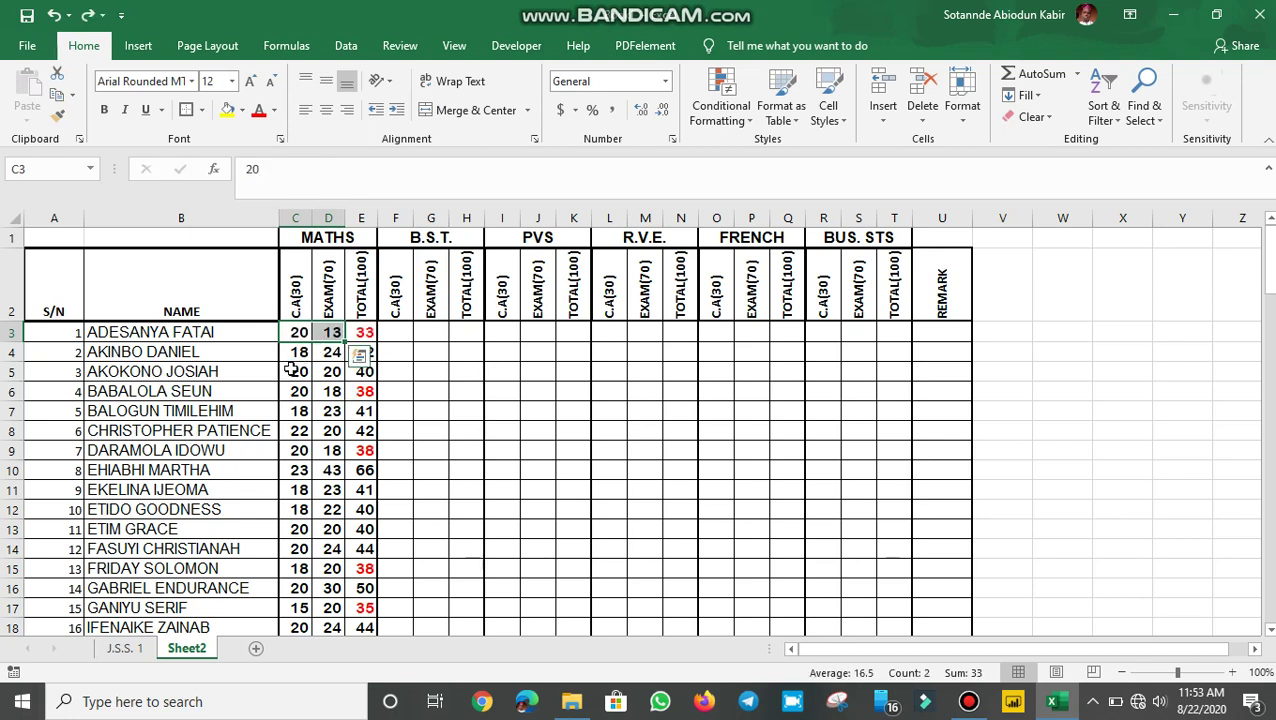
Step: Copy the MATHS total formula from E3 into the first student's total cells H3, K3, N3, Q3 and T3
left_click(334, 373)
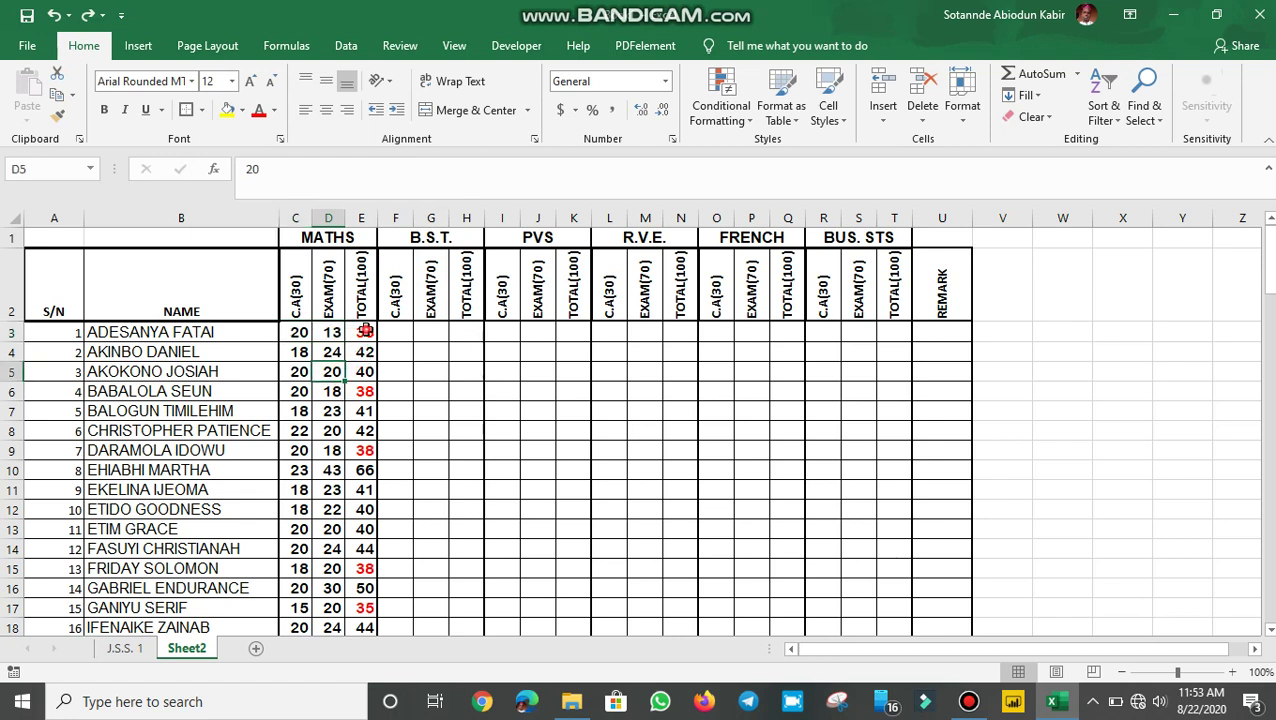
left_click(366, 332)
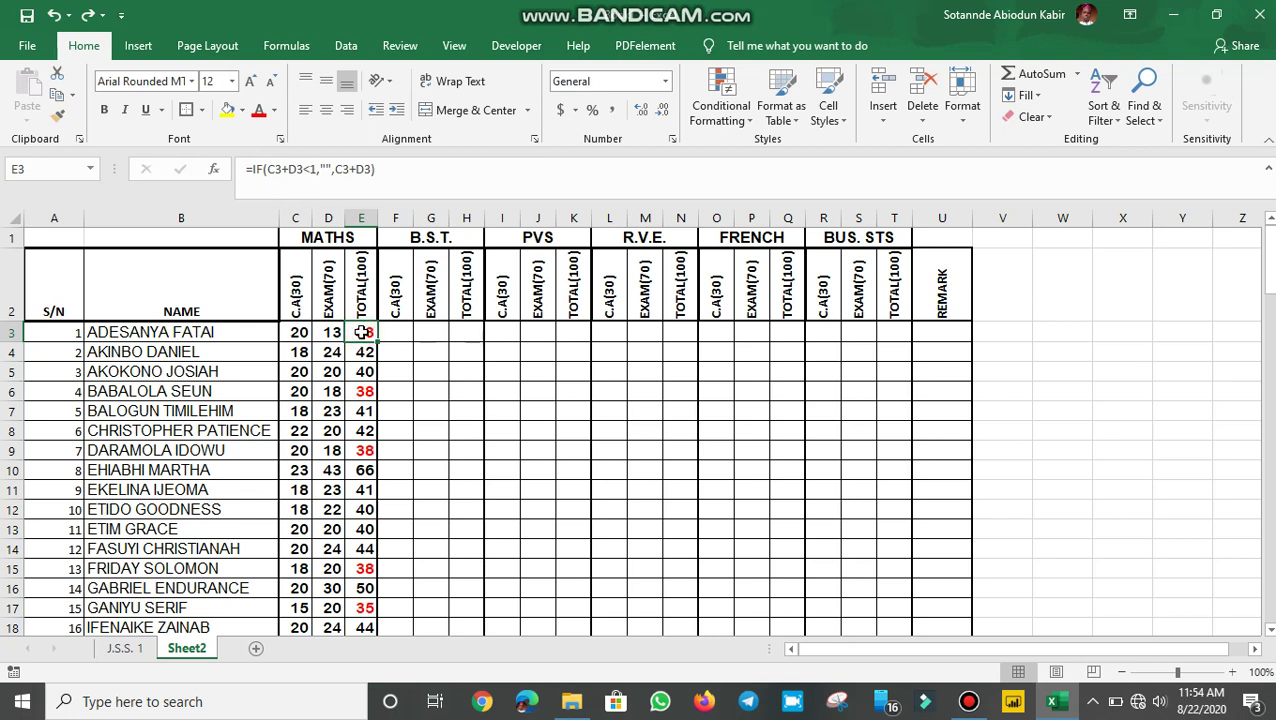
key("ctrl+c")
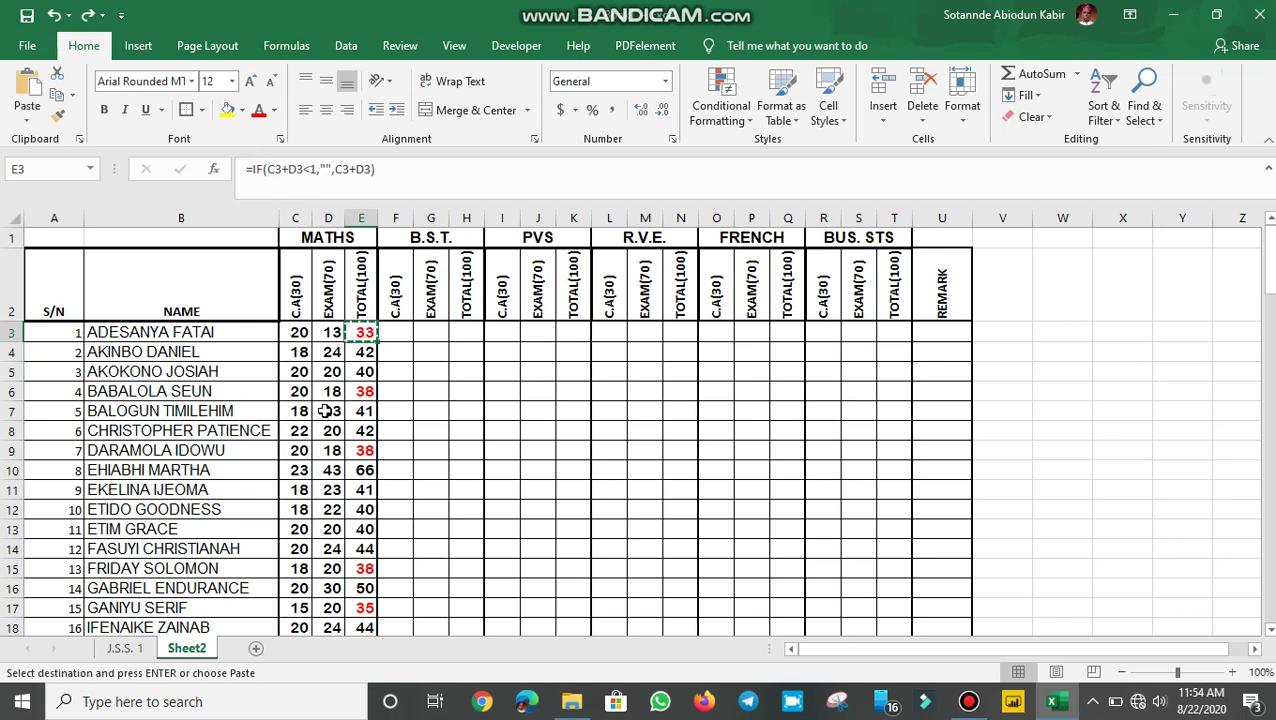
left_click(466, 325)
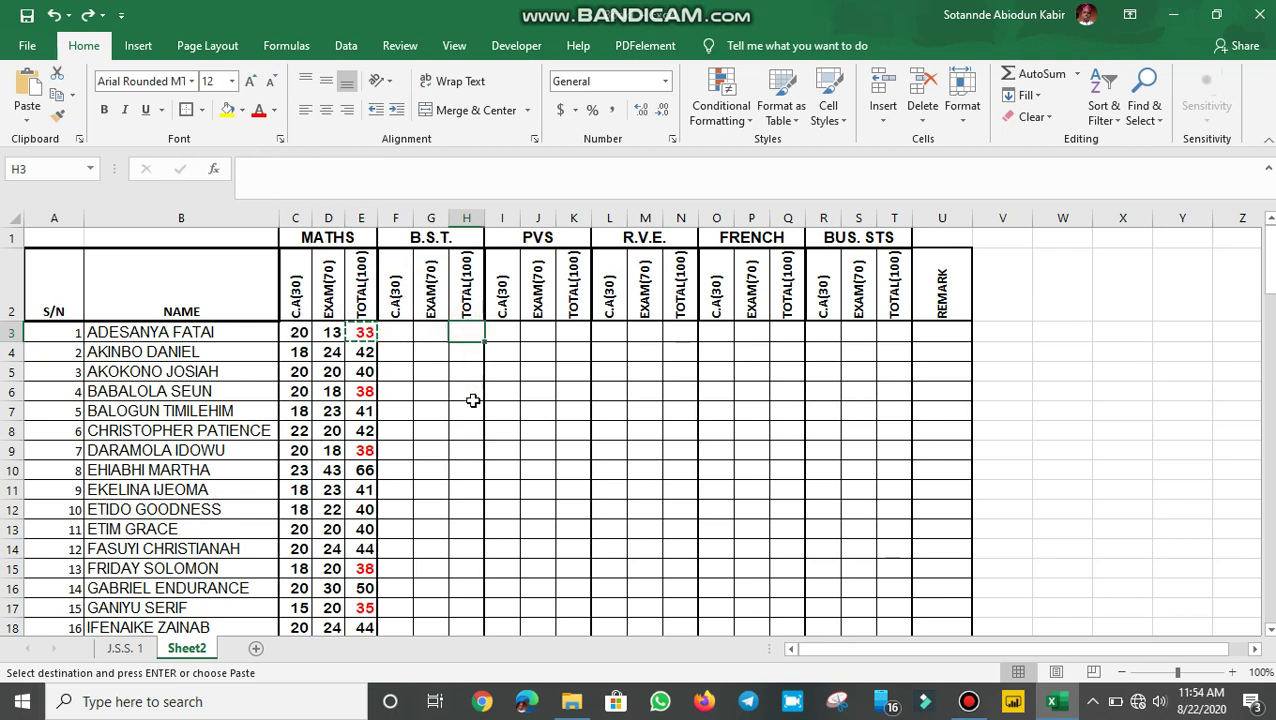
key("ctrl+v")
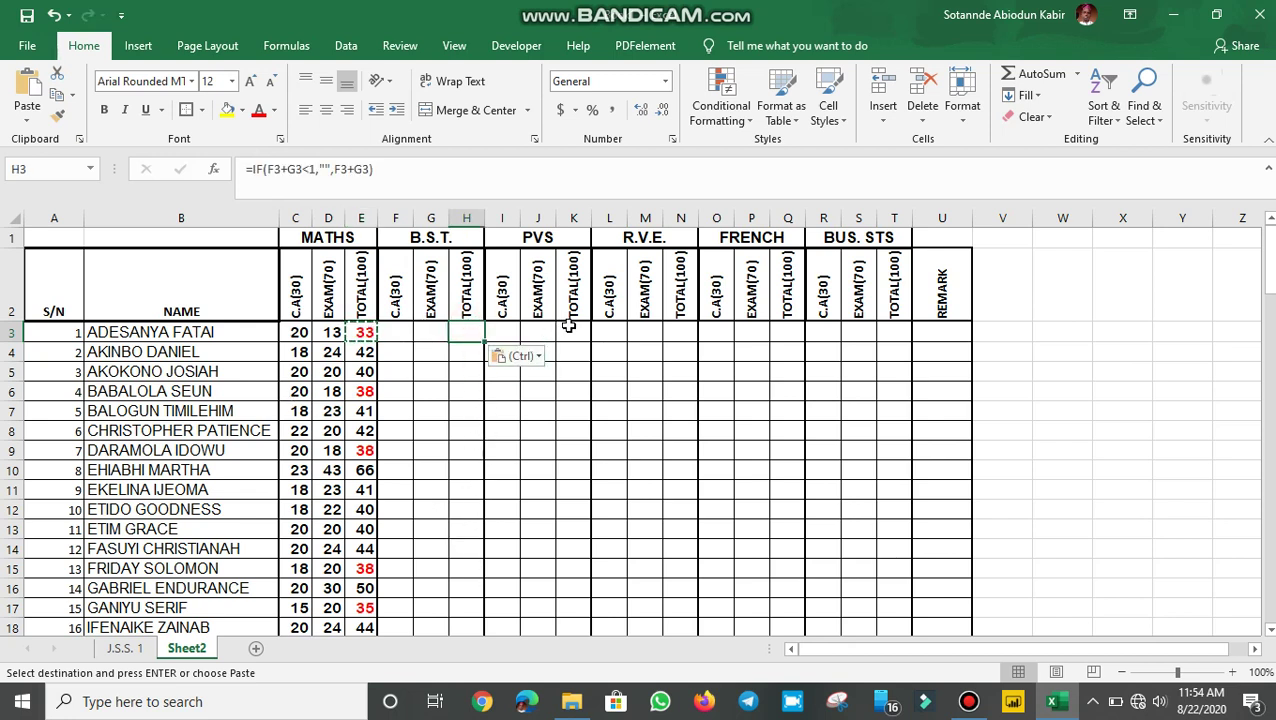
left_click(566, 330)
key("ctrl+v")
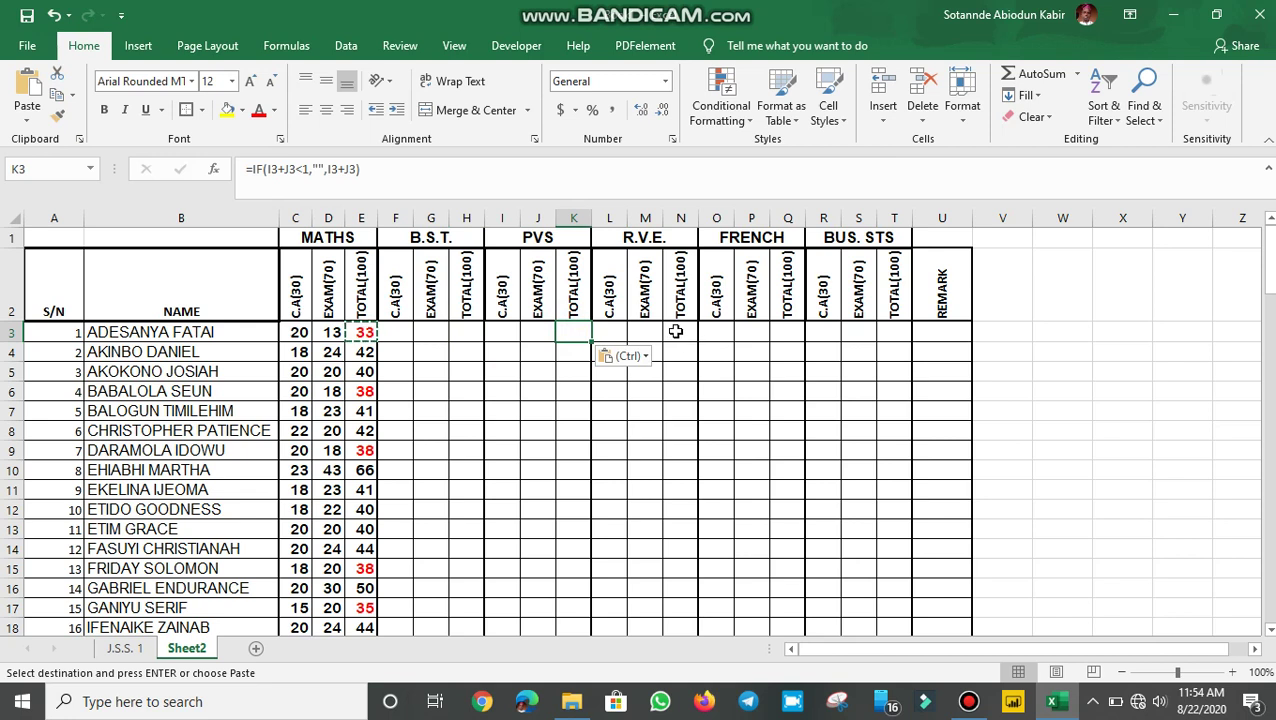
left_click(672, 331)
key("ctrl+v")
left_click(789, 328)
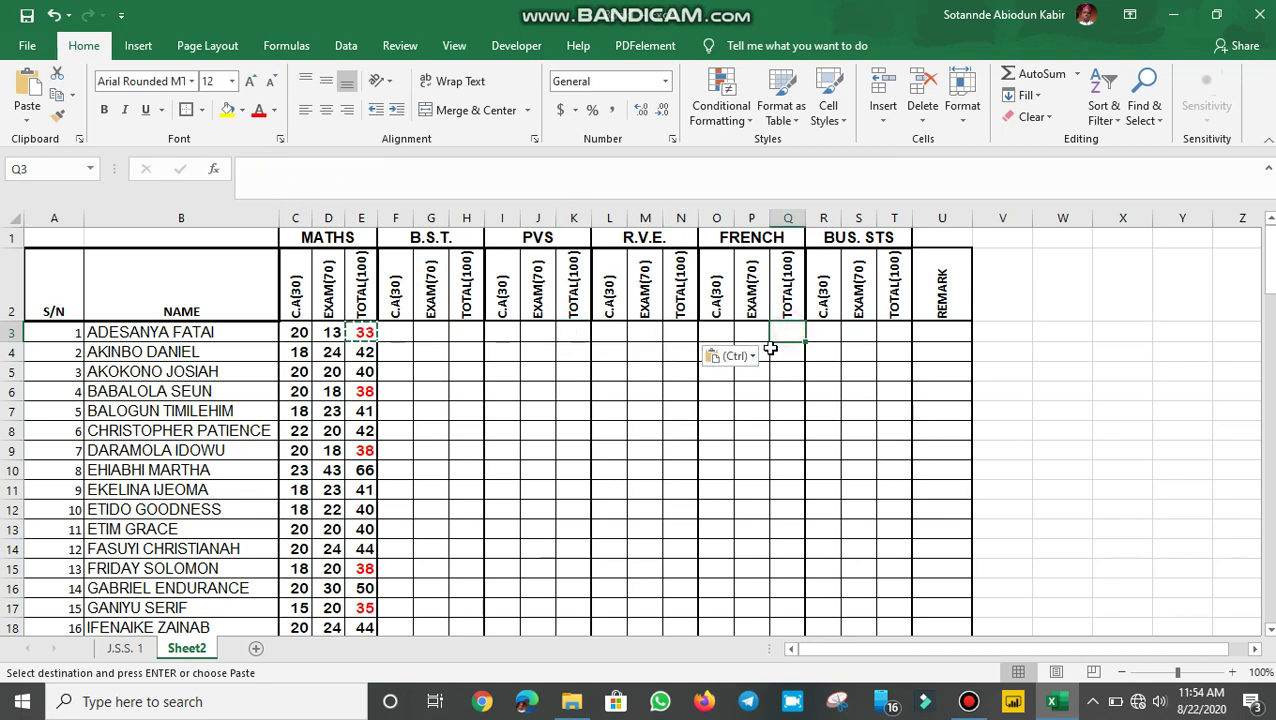
key("ctrl+v")
left_click(895, 329)
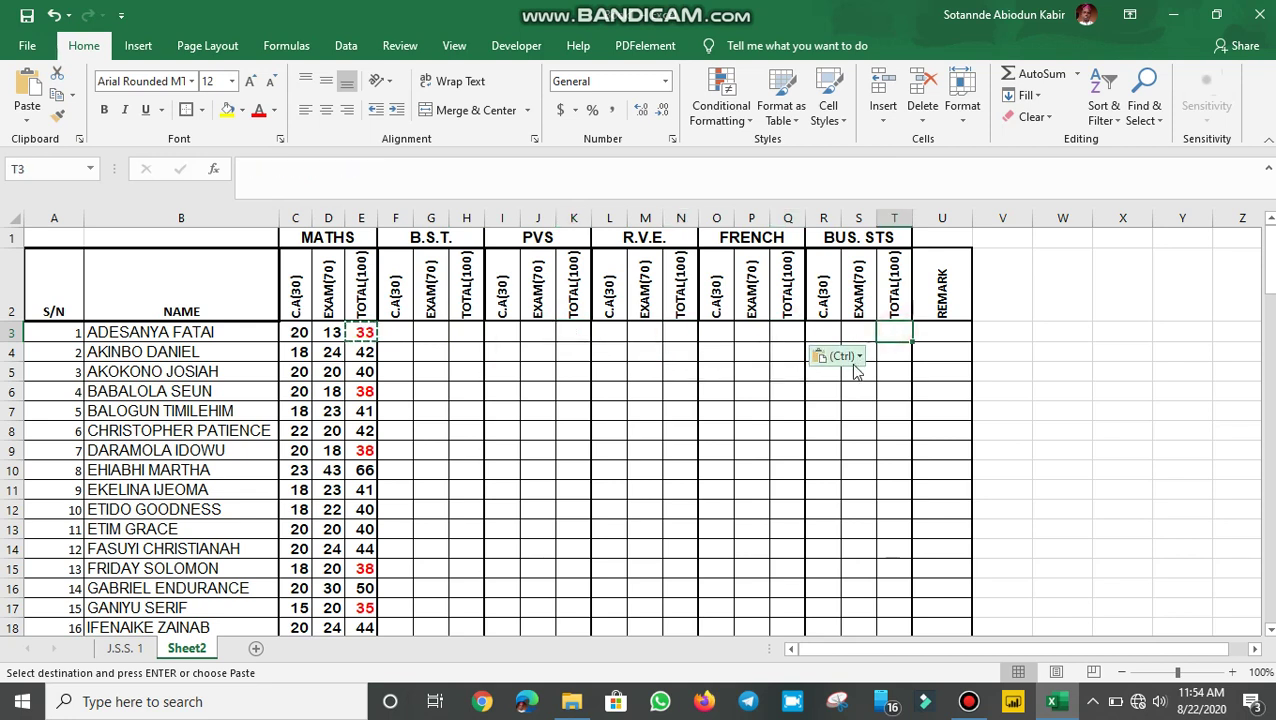
key("ctrl+v")
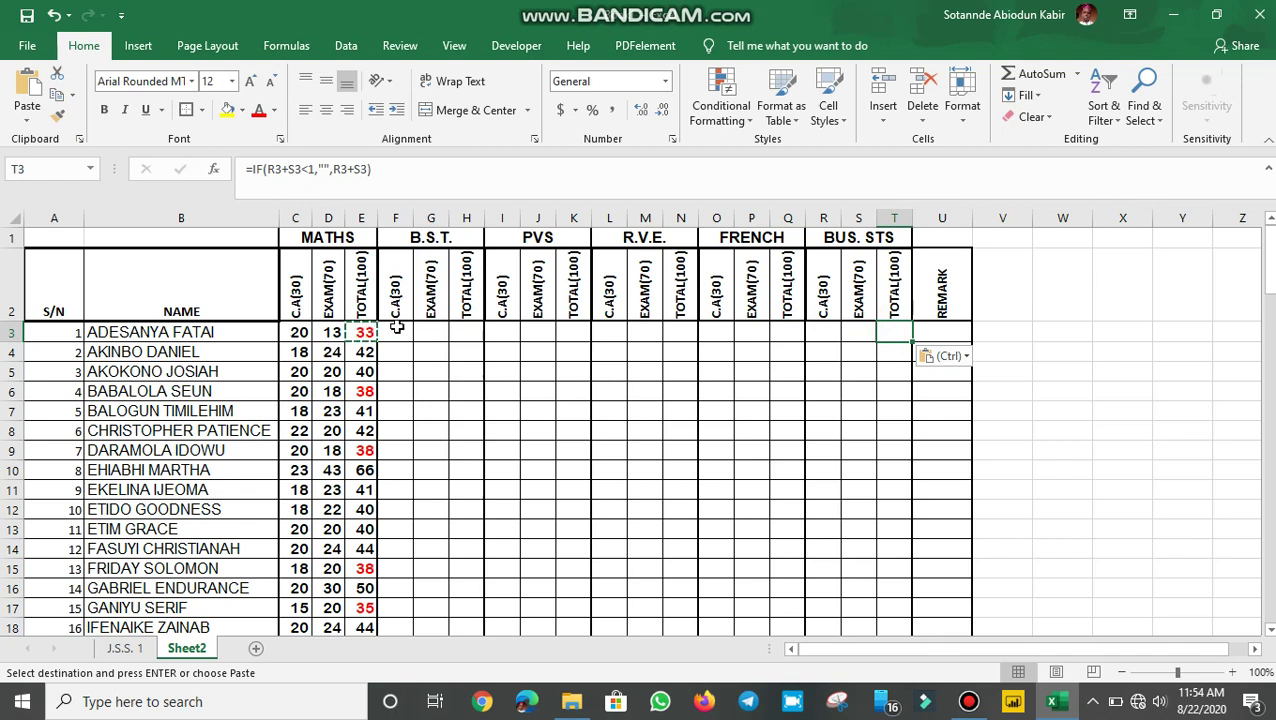
Step: Enter the first student's B.S.T. scores: 23 for C.A in F3 and 45 for the exam in G3
left_click(397, 330)
key("Escape")
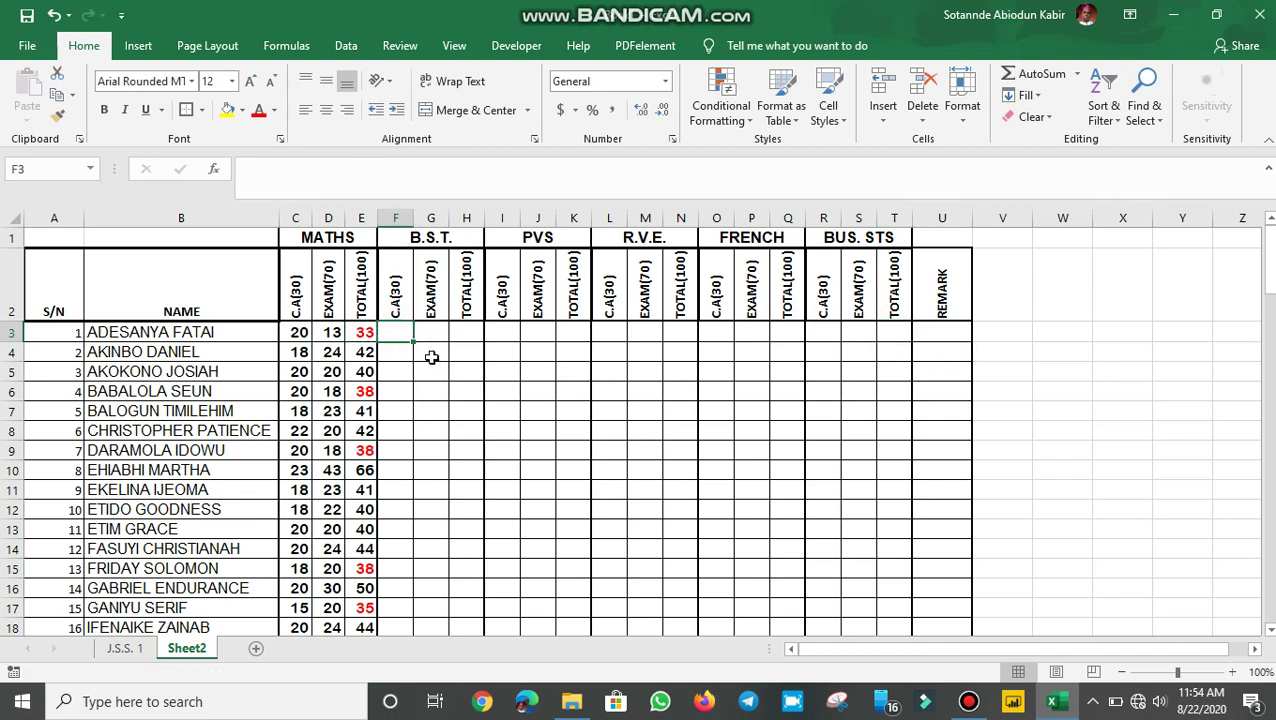
type("23")
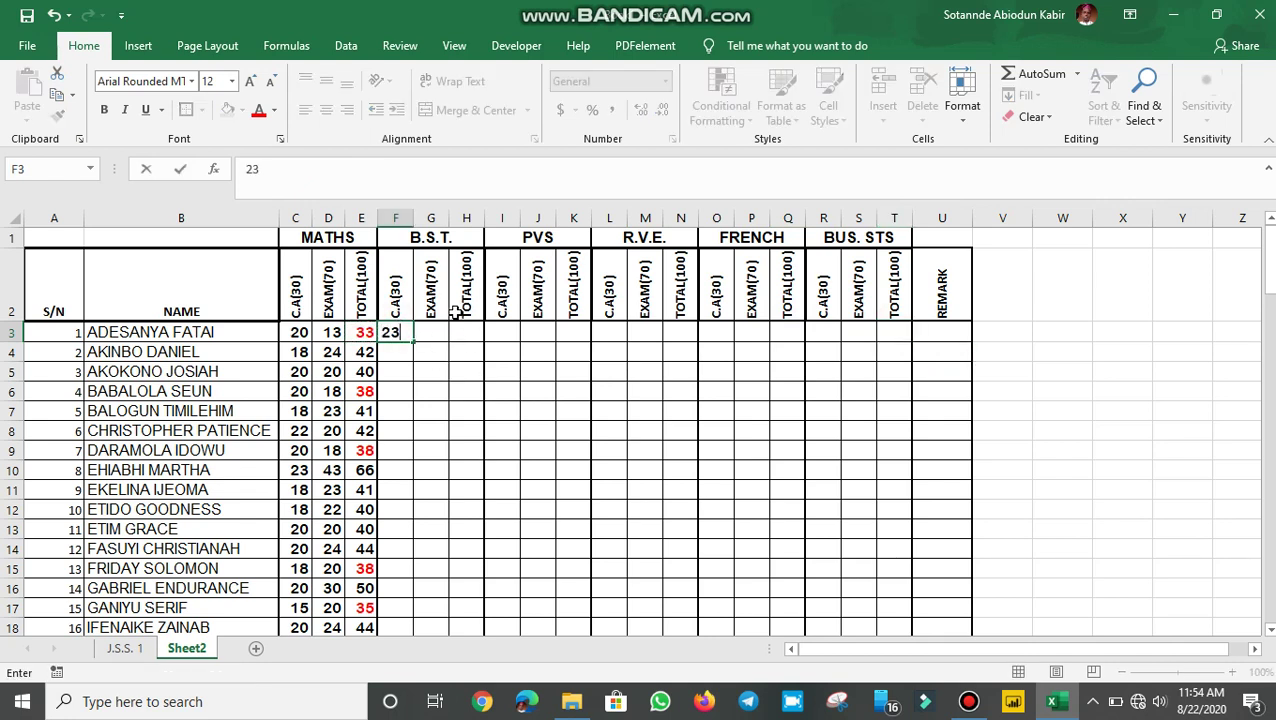
left_click(439, 333)
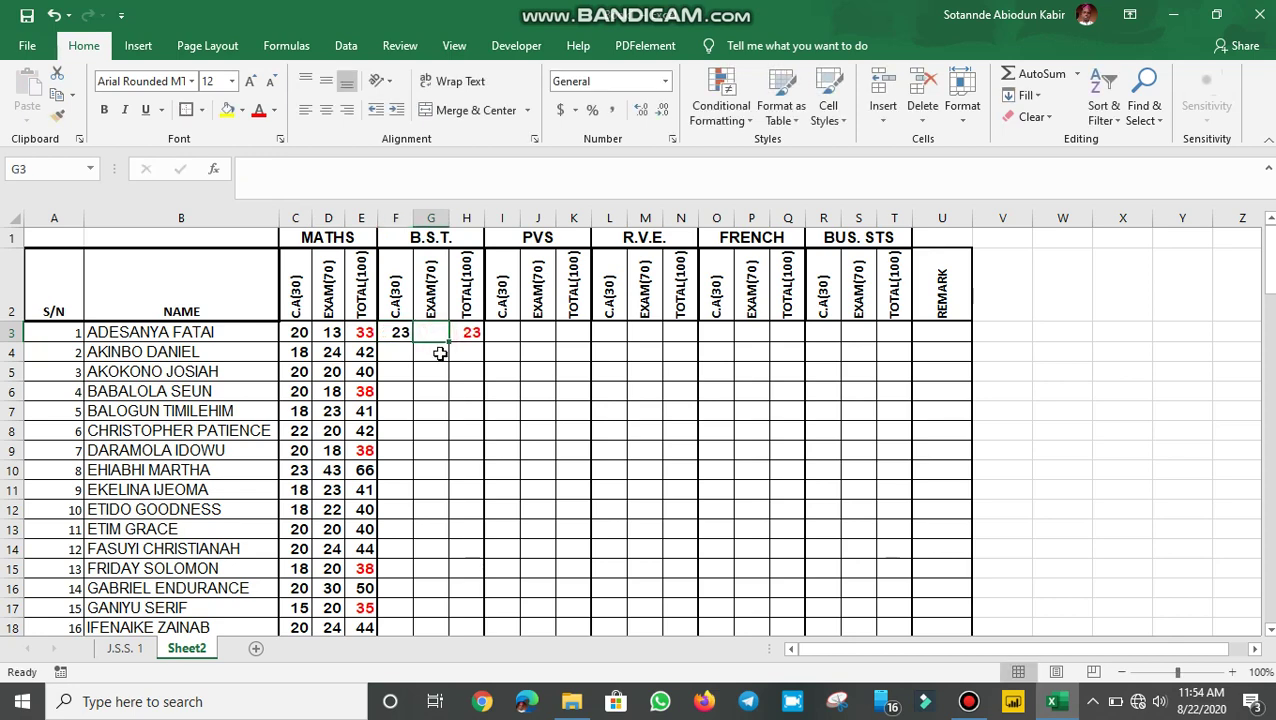
type("45")
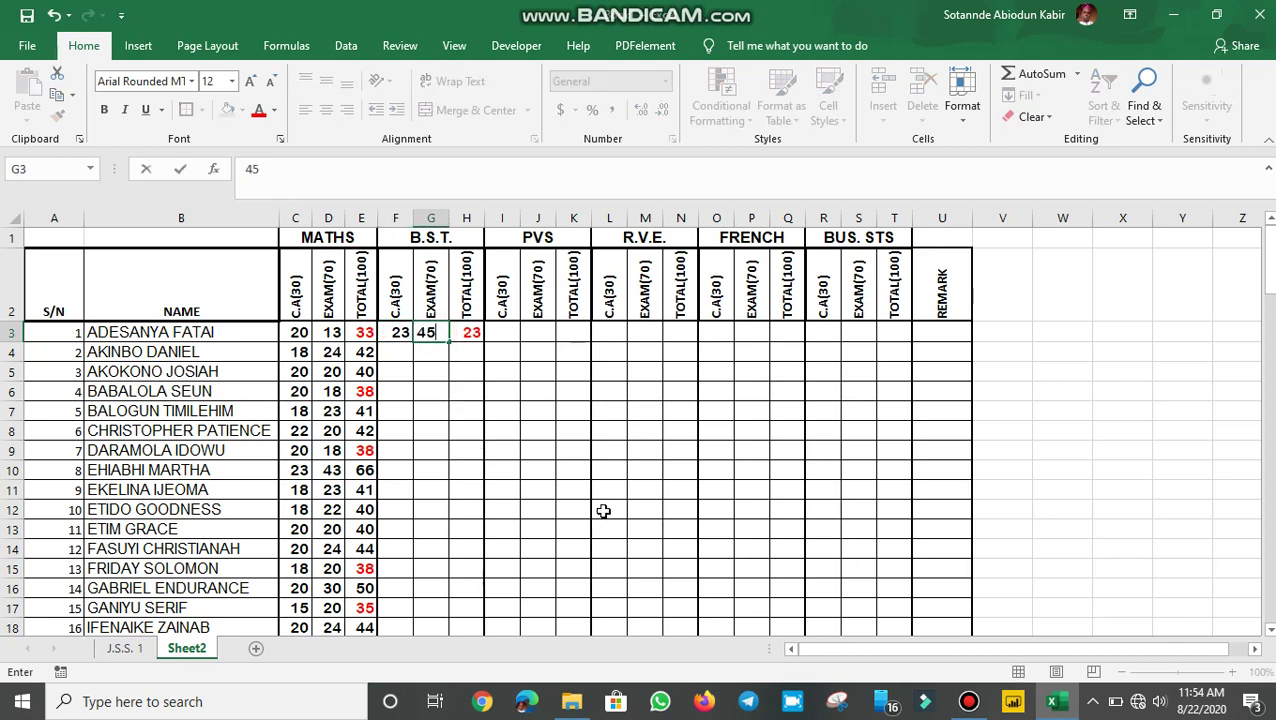
key("Return")
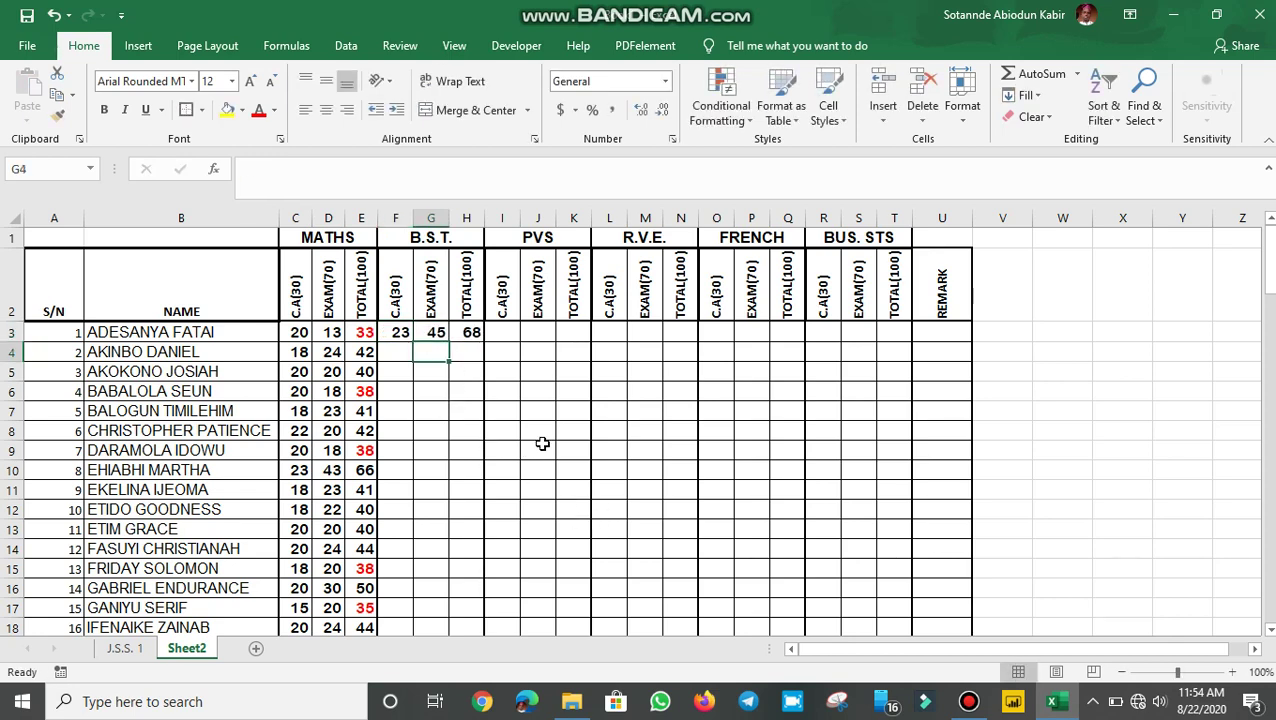
Step: Fill the B.S.T. and PVS total formulas from H3 and K3 down to row 23
left_click(471, 332)
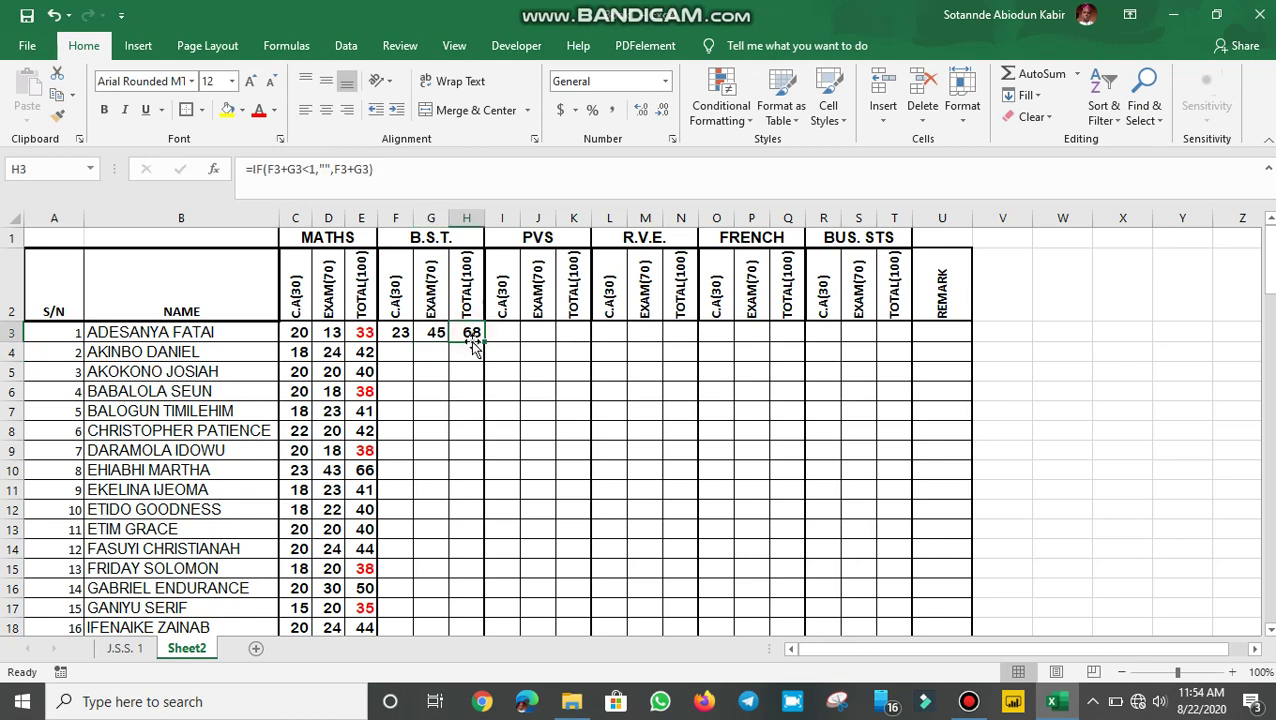
left_click_drag(487, 342, 476, 521)
scroll(690, 518, "up", 3)
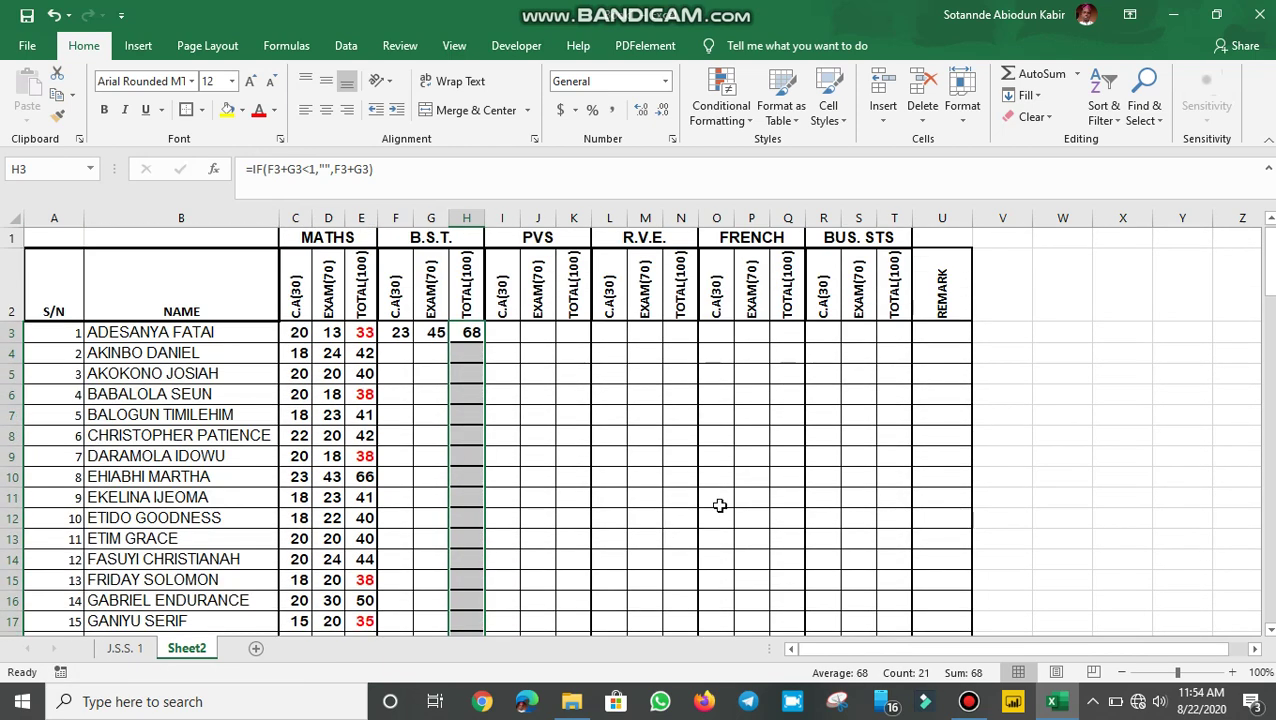
left_click(575, 333)
left_click_drag(591, 343, 592, 552)
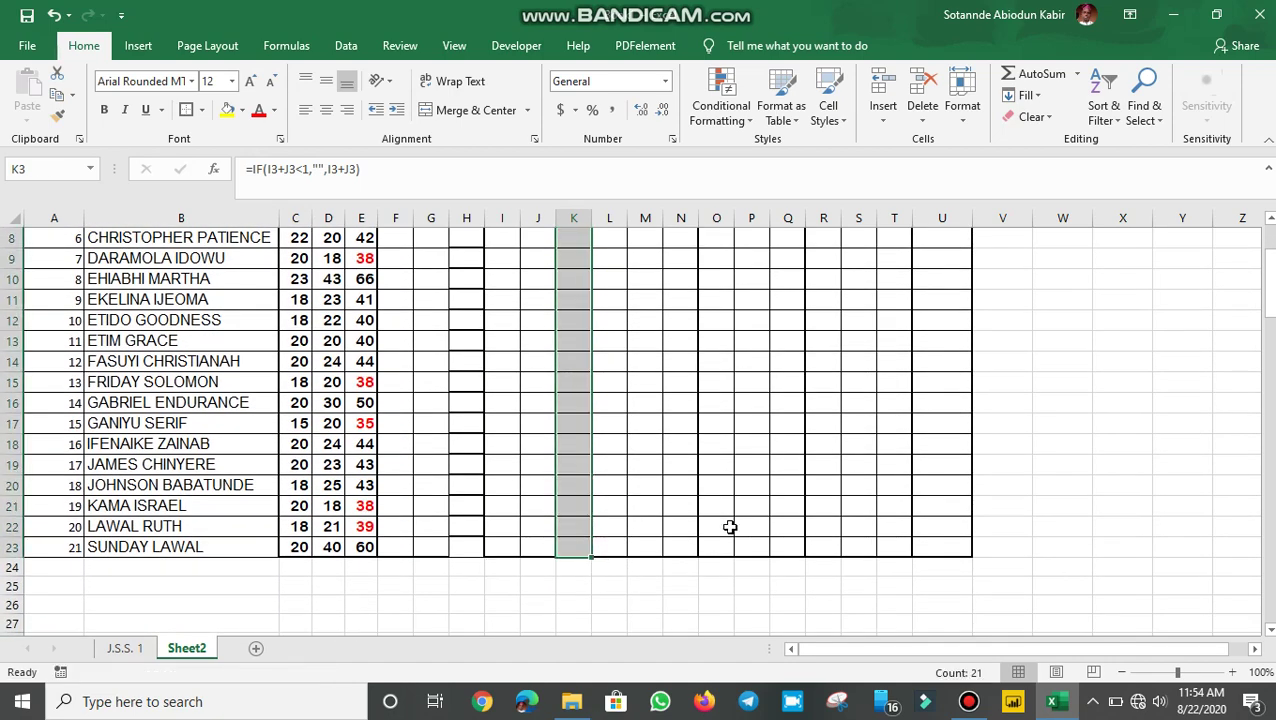
scroll(730, 527, "up", 3)
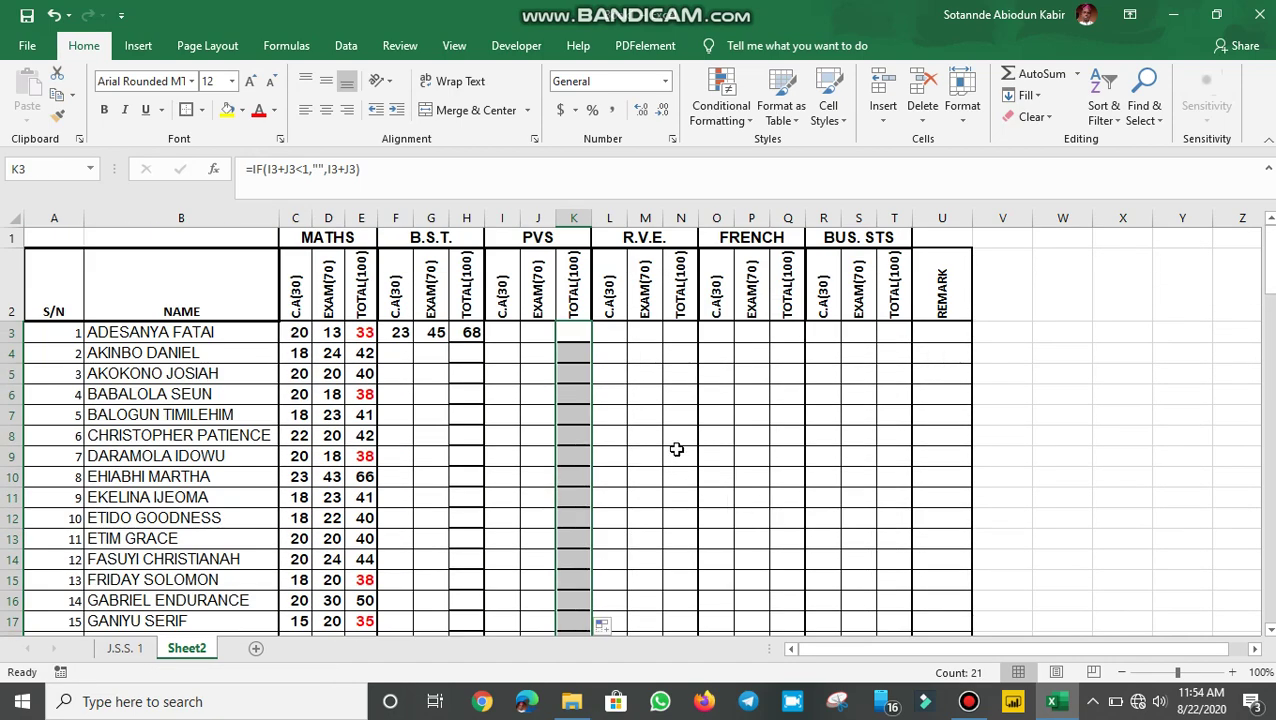
Step: Enter the second student's B.S.T. scores: 12 for C.A in F4 and 20 for the exam in G4
left_click(397, 352)
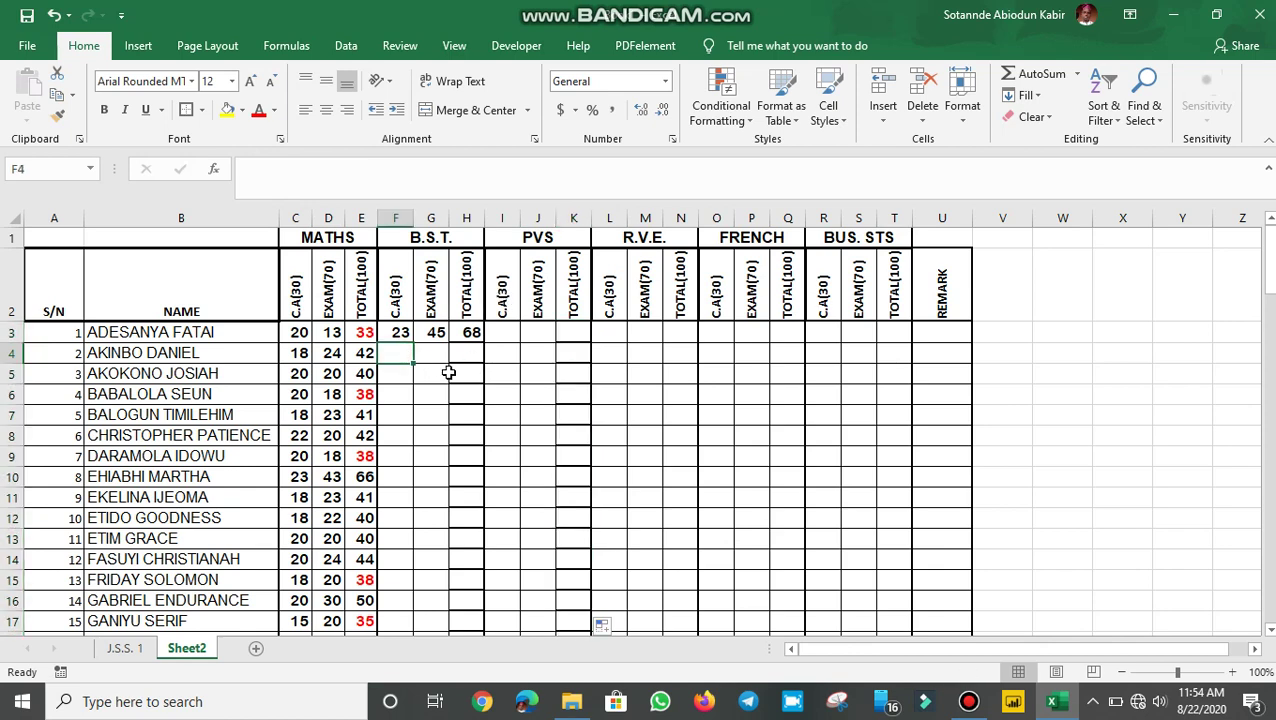
type("12")
key("Tab")
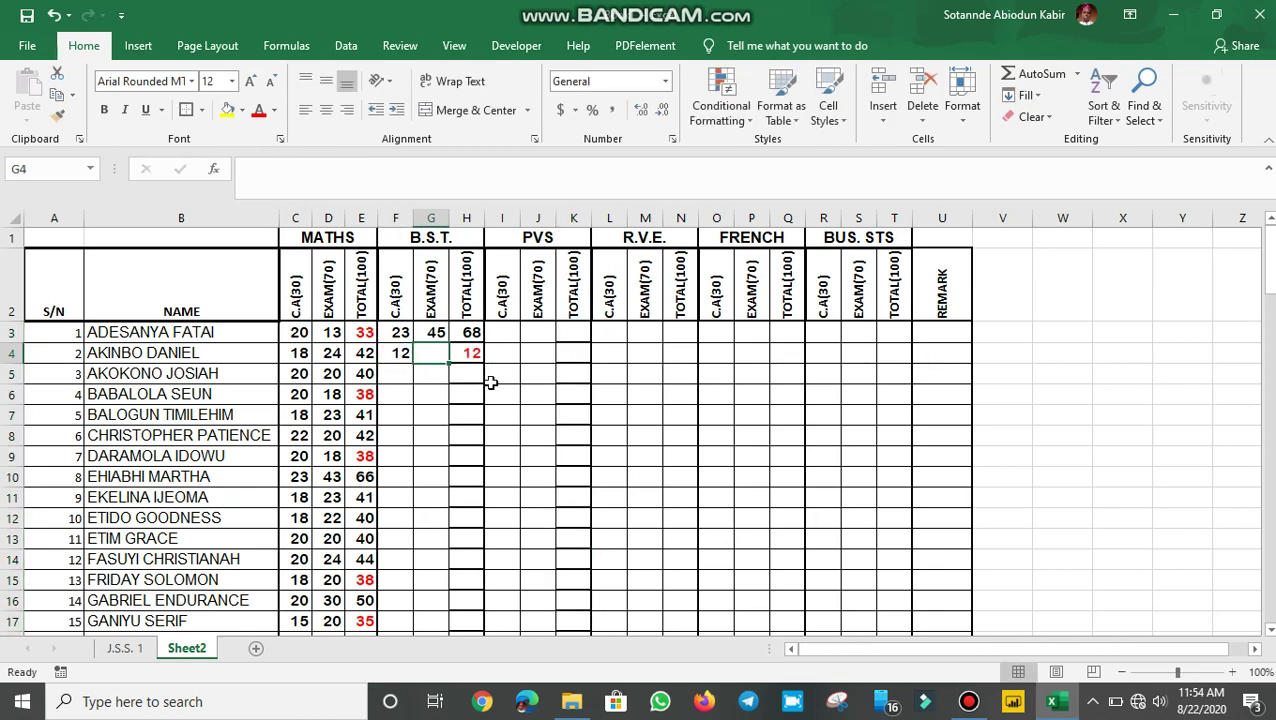
type("20")
key("Tab")
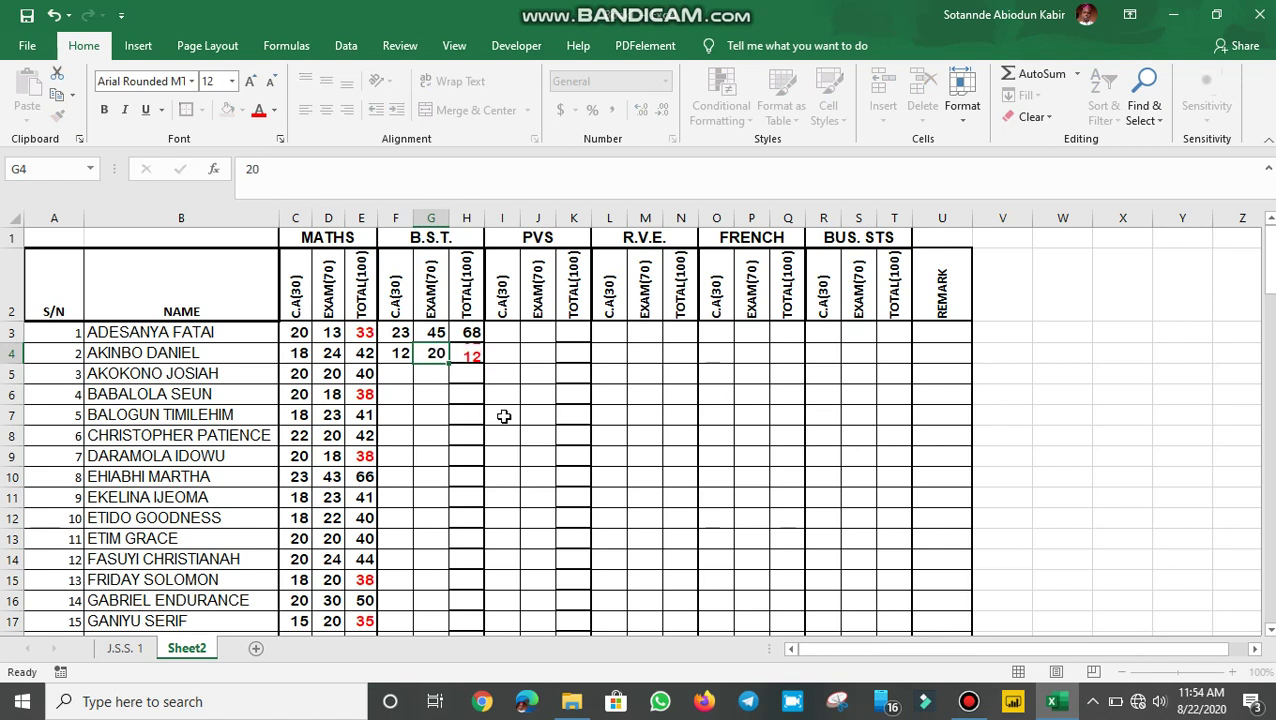